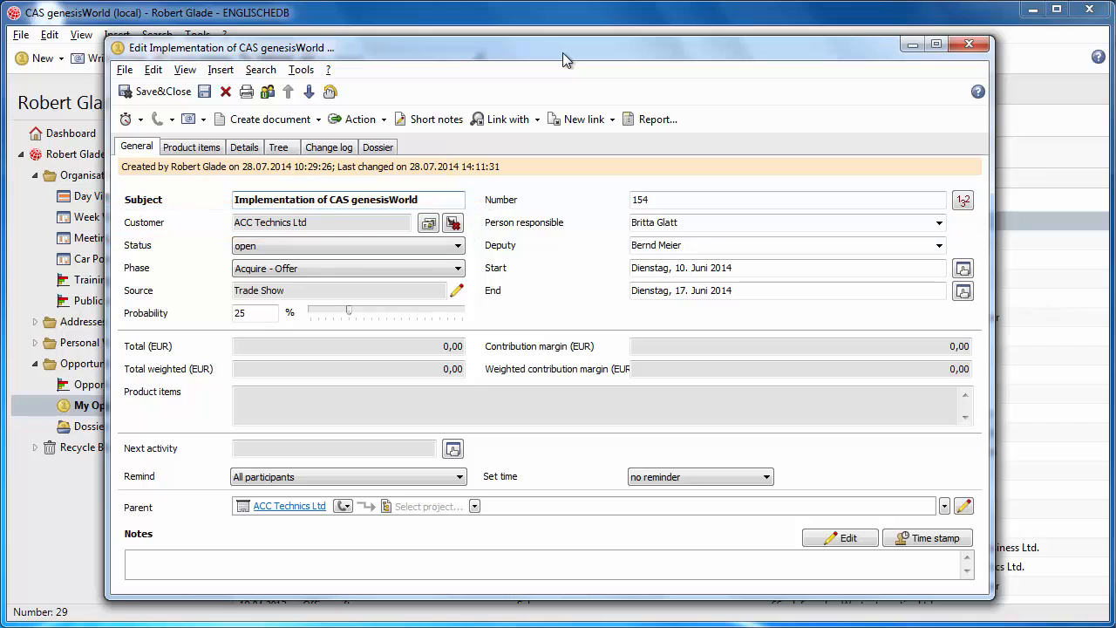
Step: Open the opportunity's customer record, check the company's billing data and close the record
click(428, 224)
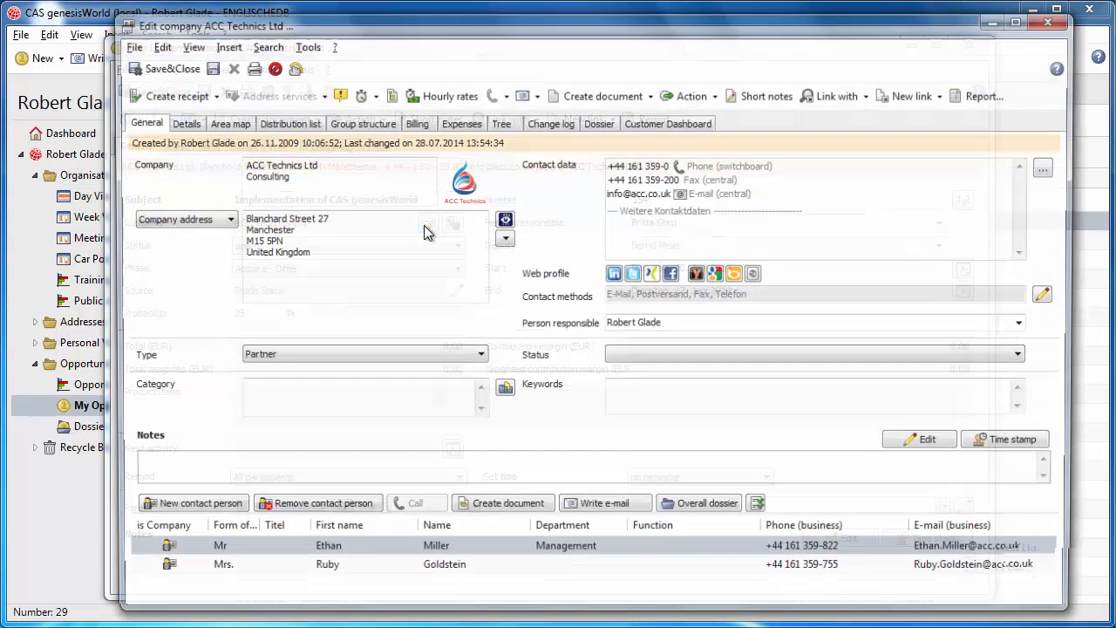
click(414, 123)
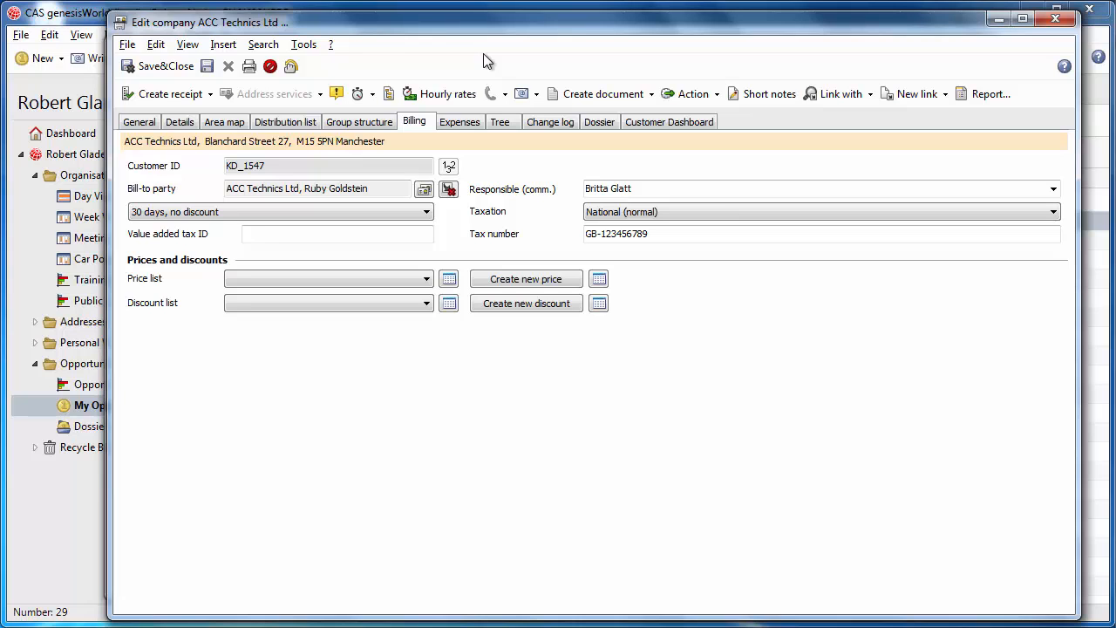
click(1055, 19)
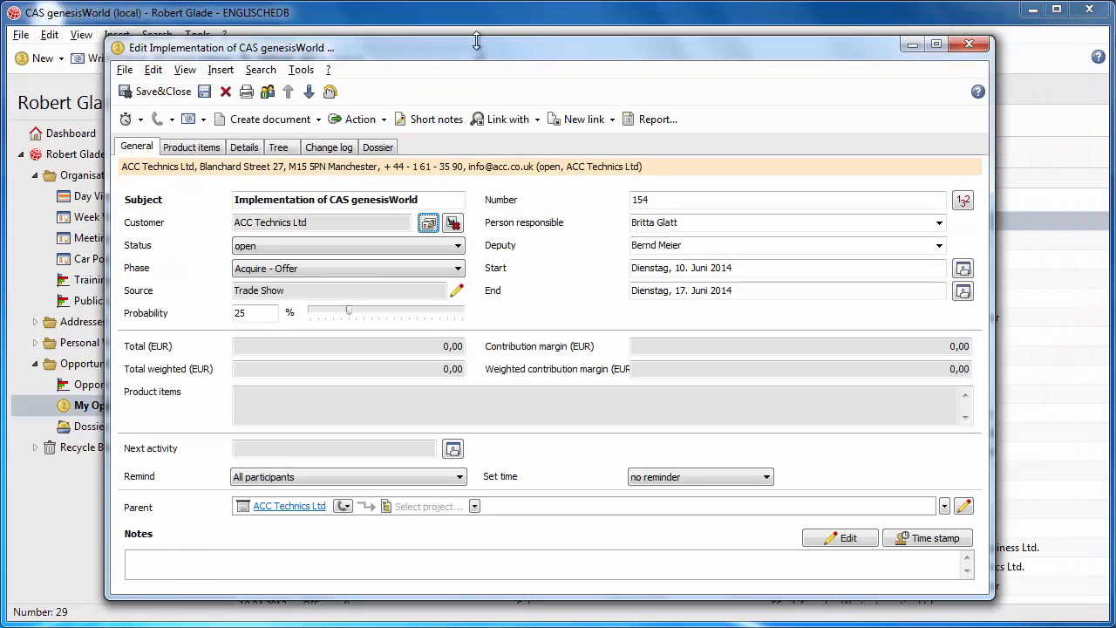
Step: Add Individual training, Operating system for workstation, Workstation and Consultancy as product items of the opportunity
click(191, 147)
click(147, 188)
click(172, 210)
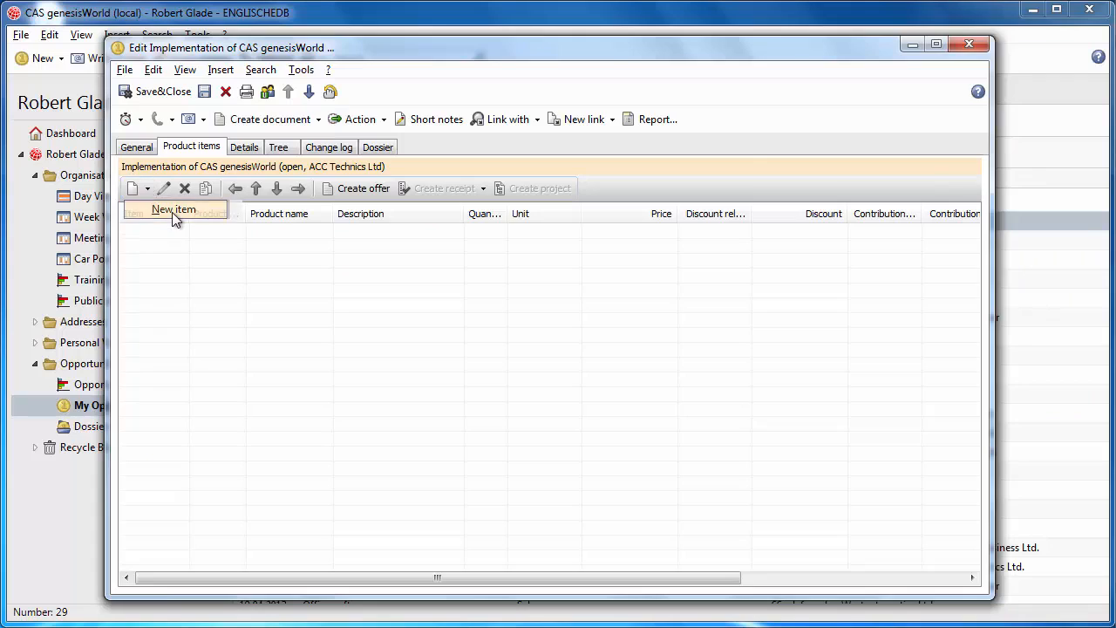
click(695, 155)
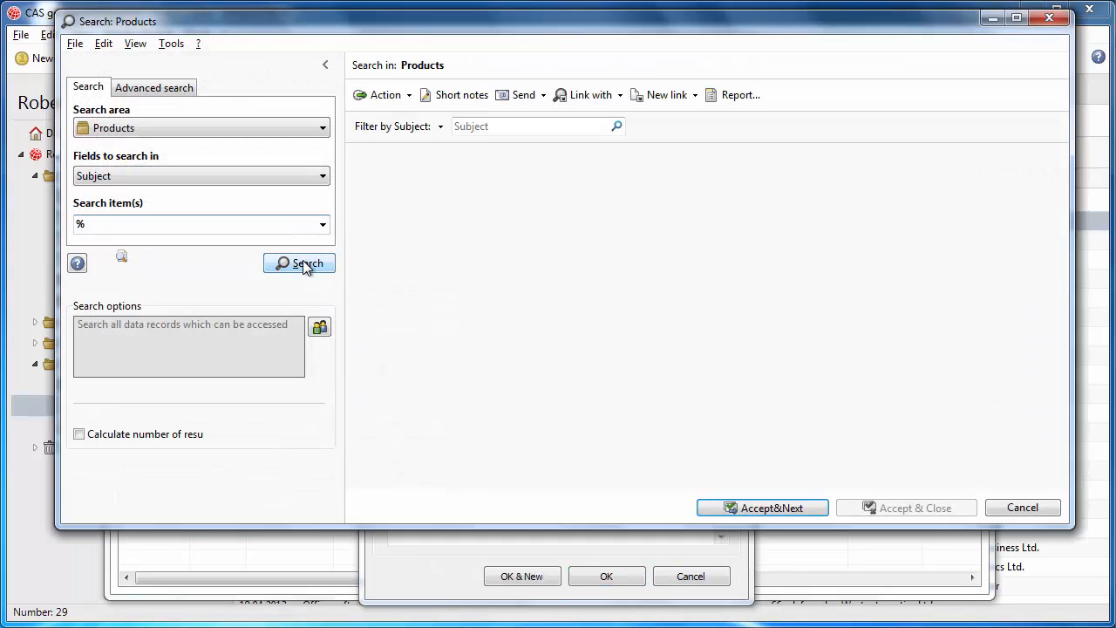
click(635, 216)
ctrl+click(637, 235)
ctrl+click(626, 273)
ctrl+click(627, 408)
click(904, 508)
click(604, 576)
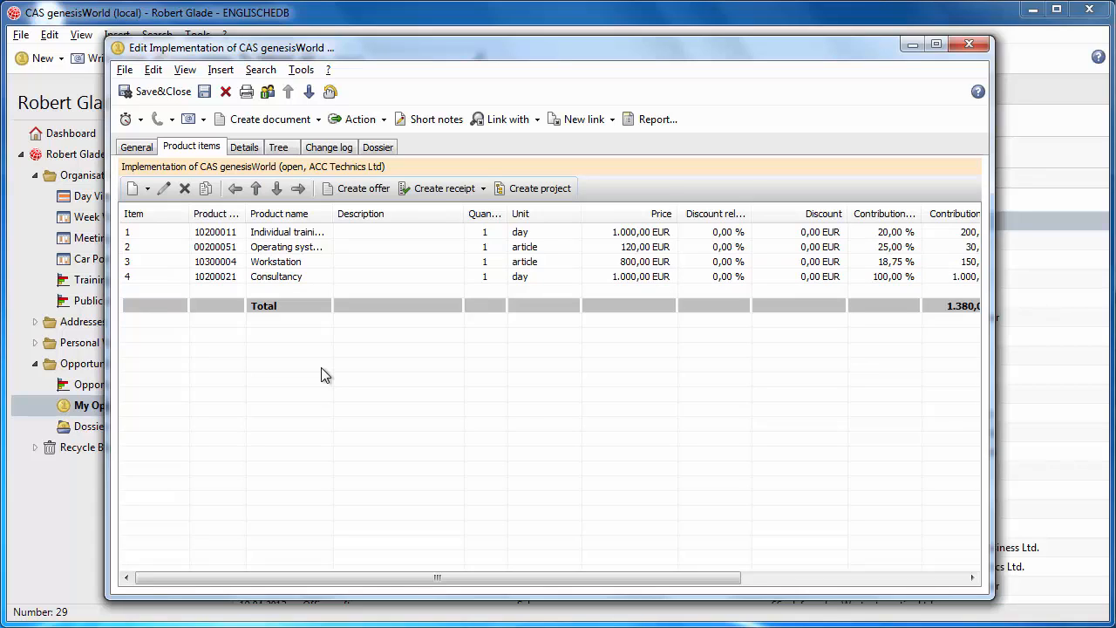
Step: Create a receipt of type Offer from the opportunity's product items and review its general data
click(484, 190)
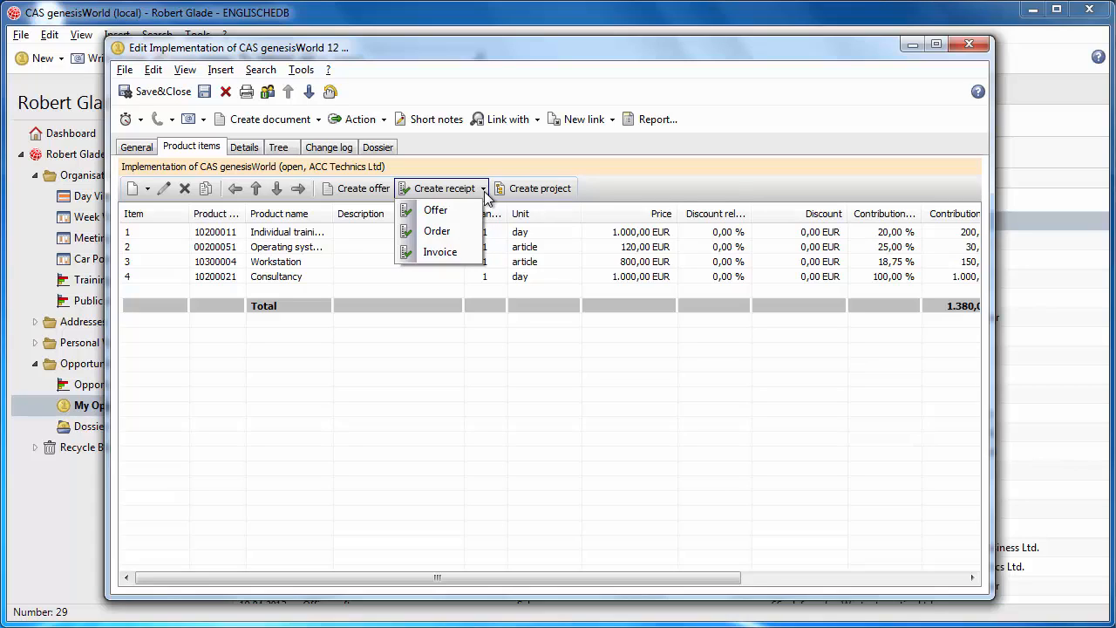
click(463, 212)
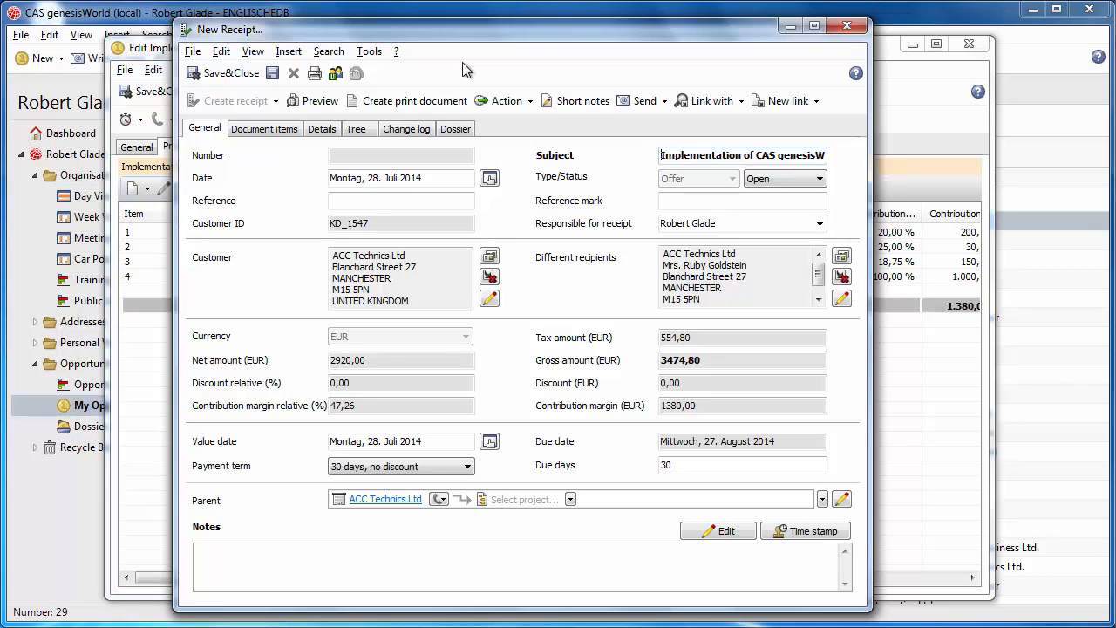
click(205, 134)
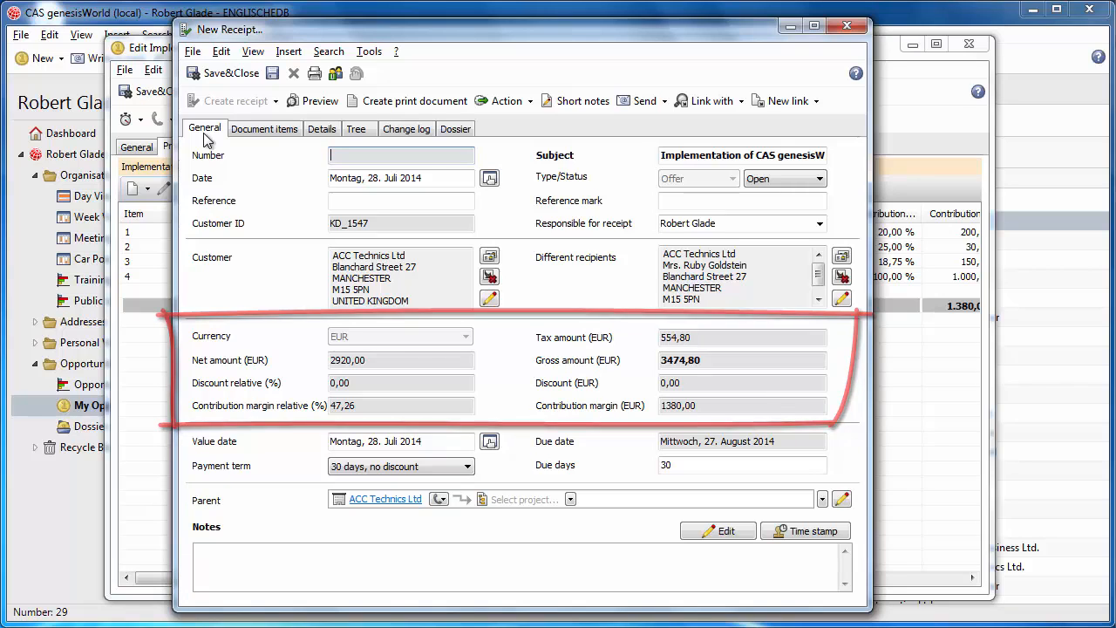
Step: Add the product Database software as a new item in the offer's document items
click(244, 135)
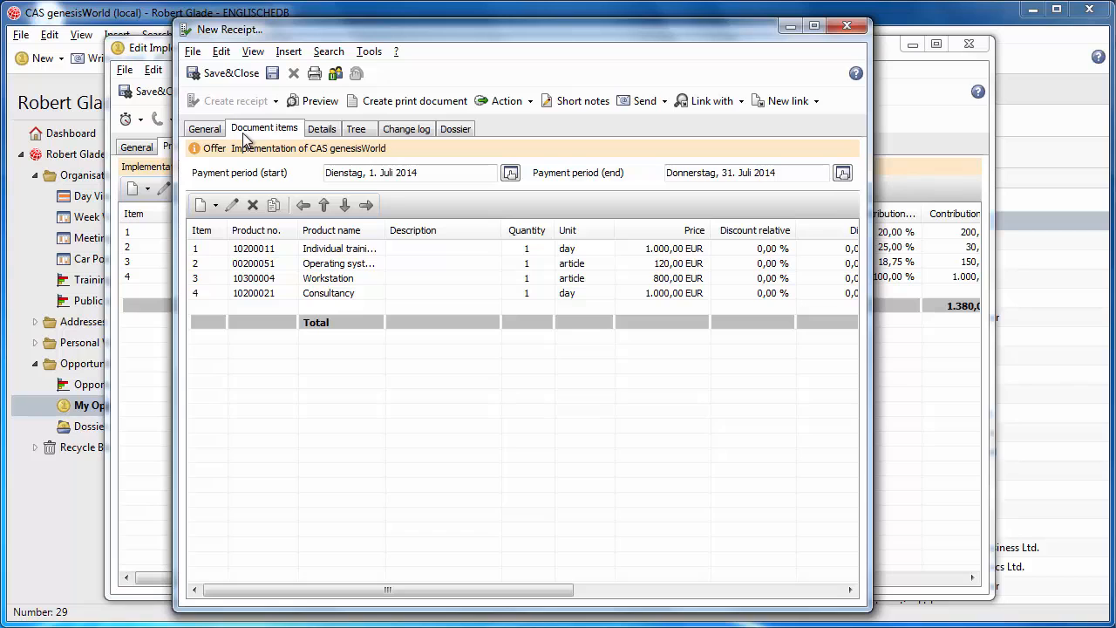
click(215, 205)
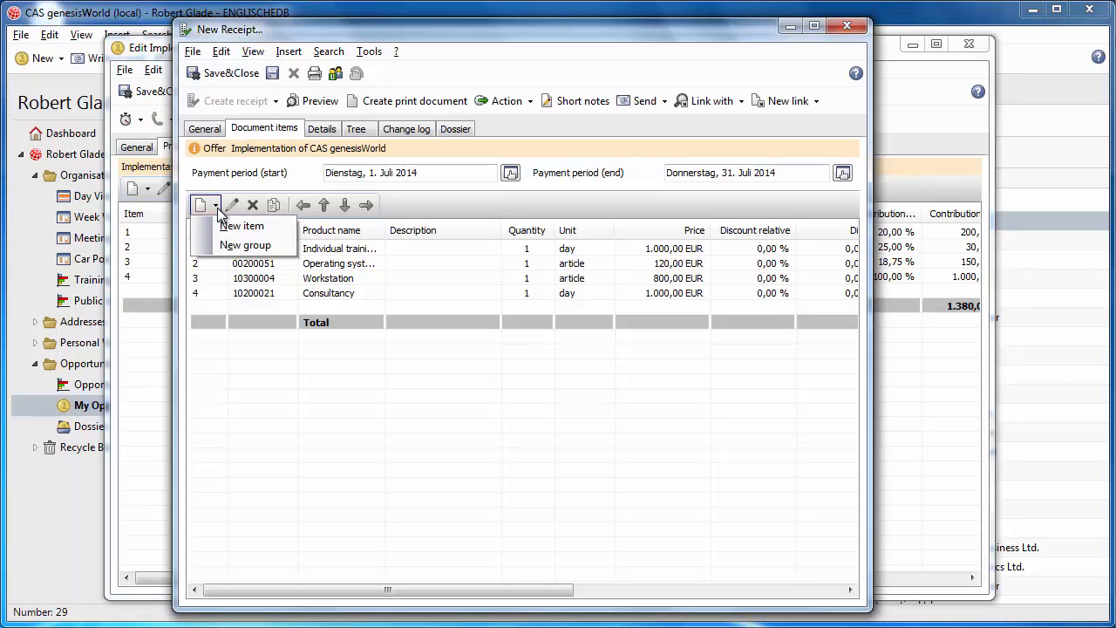
click(232, 227)
text(data)
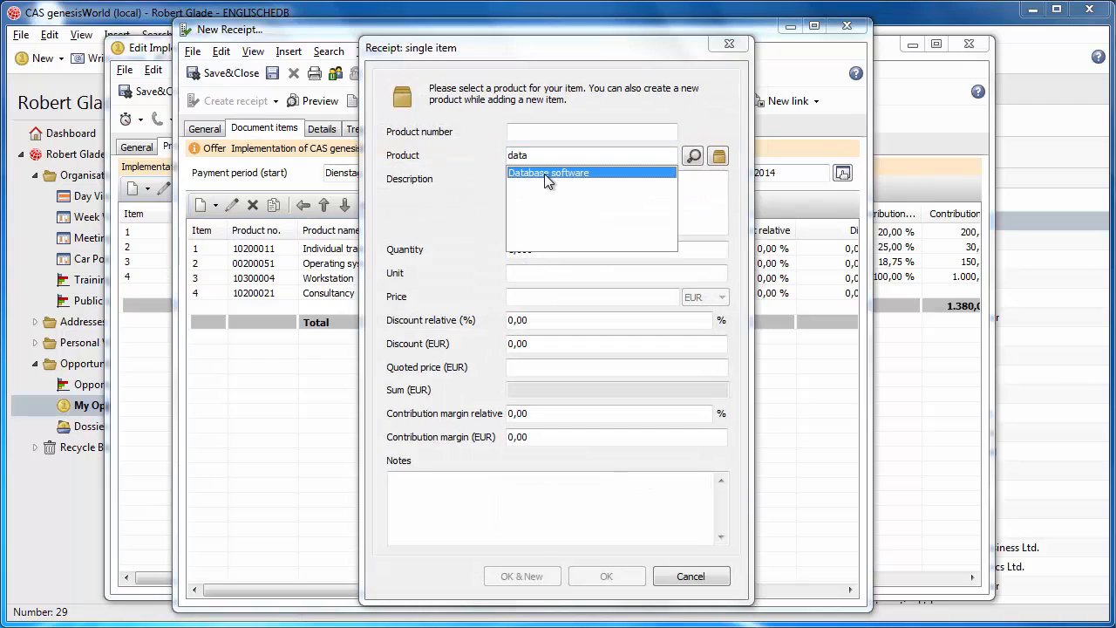
click(545, 173)
click(608, 575)
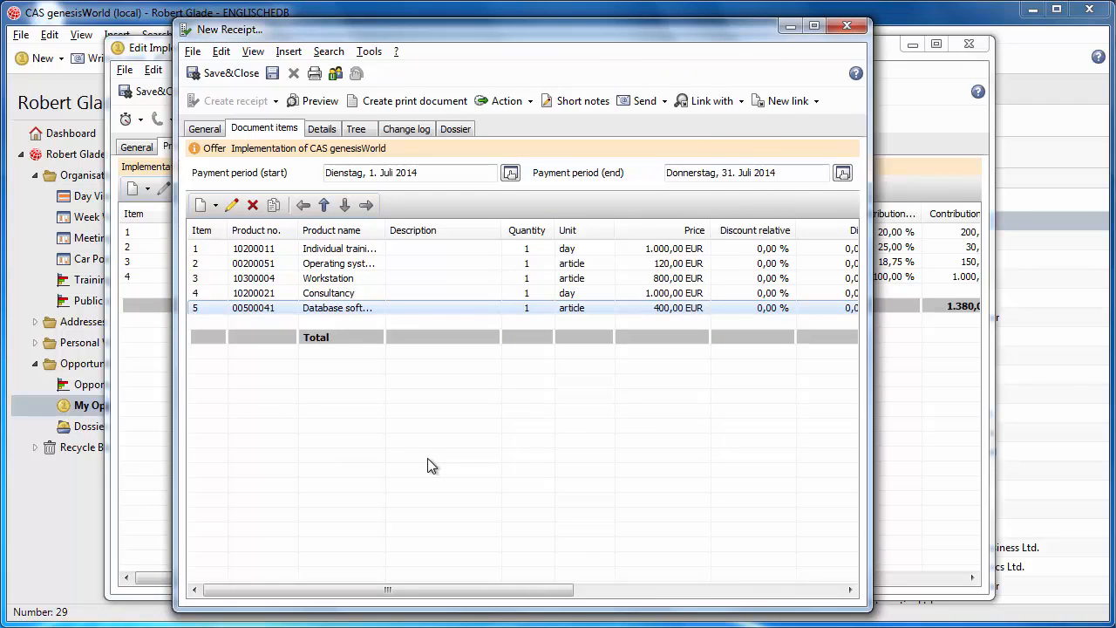
Step: Enter a salutation to the contact person and "Enclosed please find our offer ..." as the offer's additional billing text
click(322, 130)
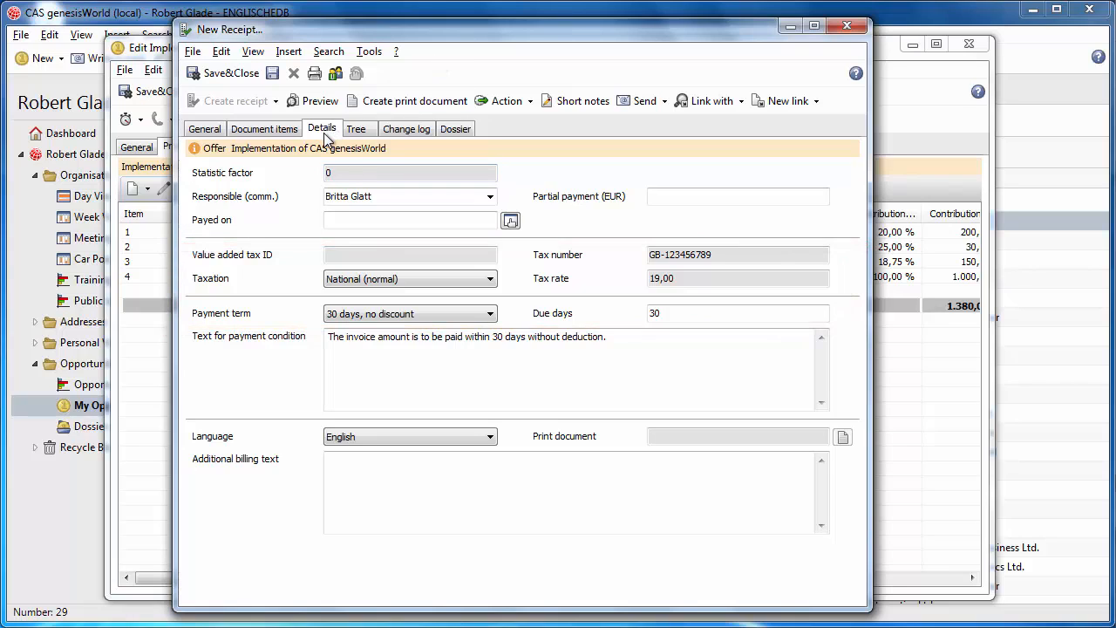
click(397, 516)
text(Dear Mrs. Goldstein,)
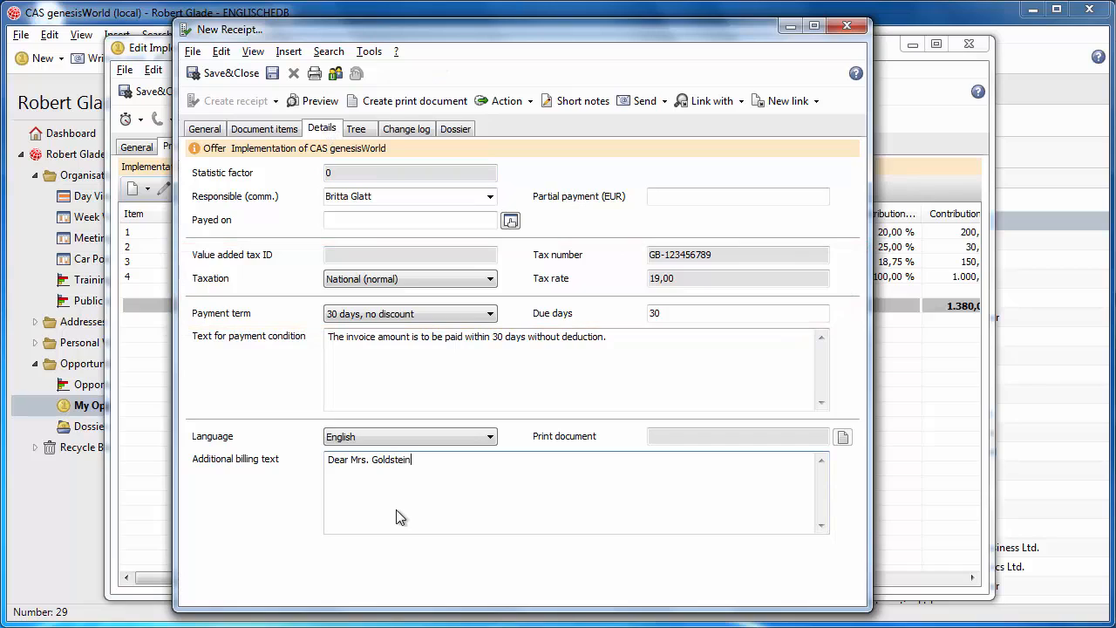
key(Return)
key(Return)
text(Enclosed please find our of)
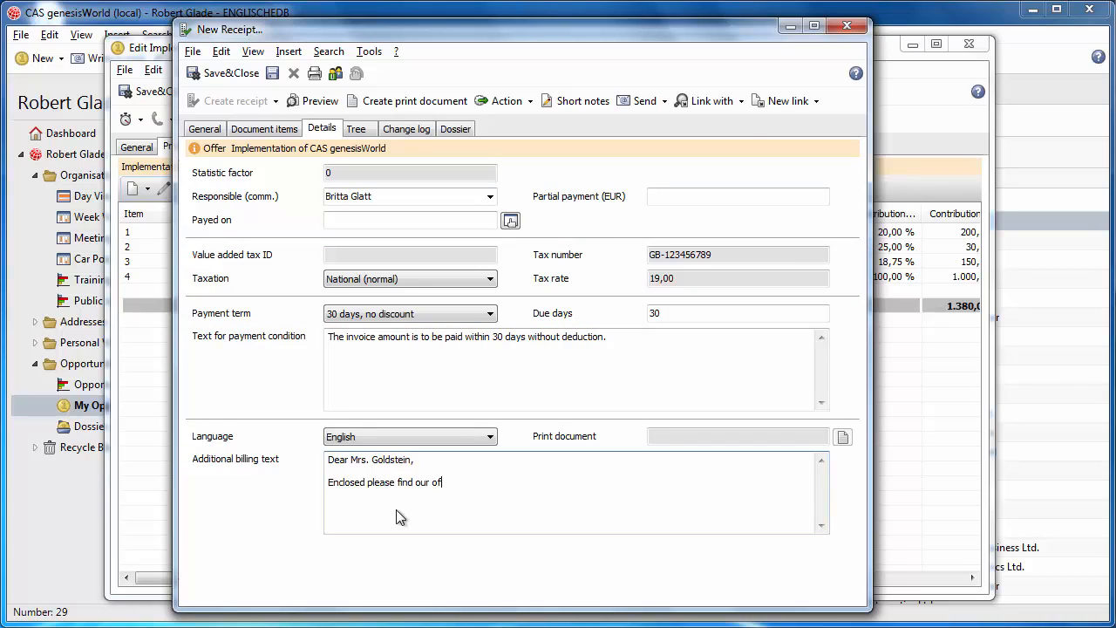
text(fer ...)
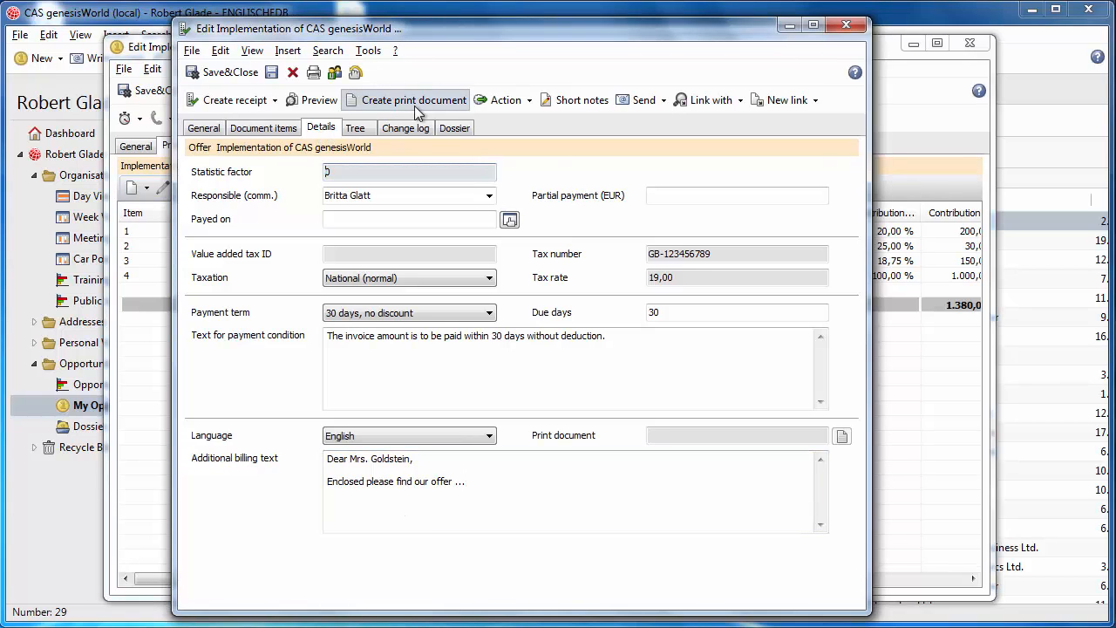
Step: Create the offer's print document, read through the generated PDF and close it
click(414, 100)
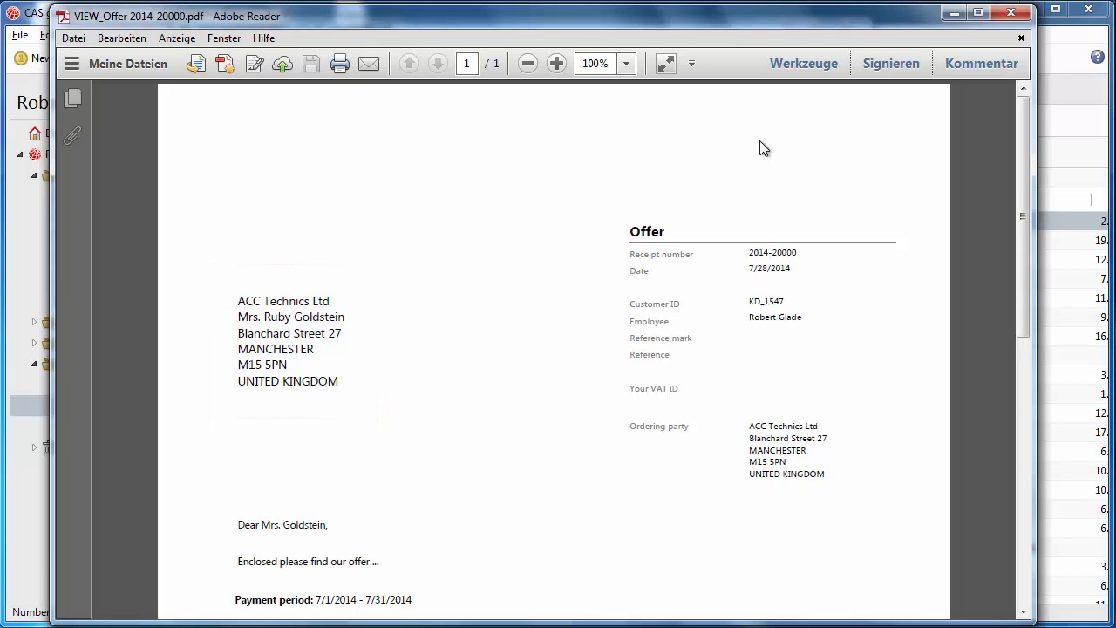
drag(1022, 150, 1023, 217)
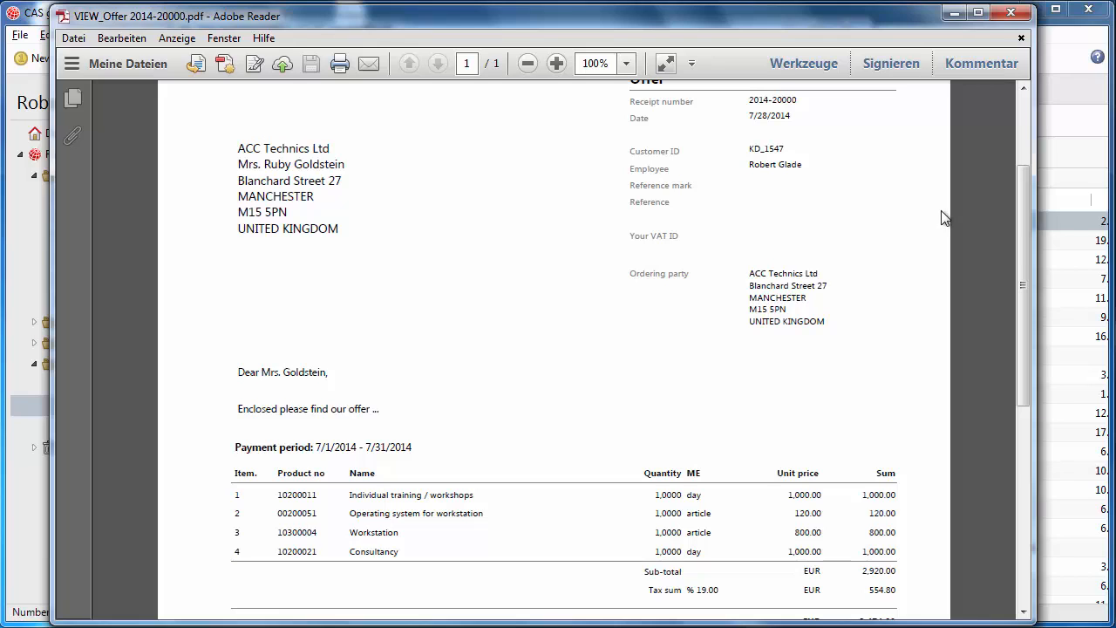
drag(1021, 222, 1015, 285)
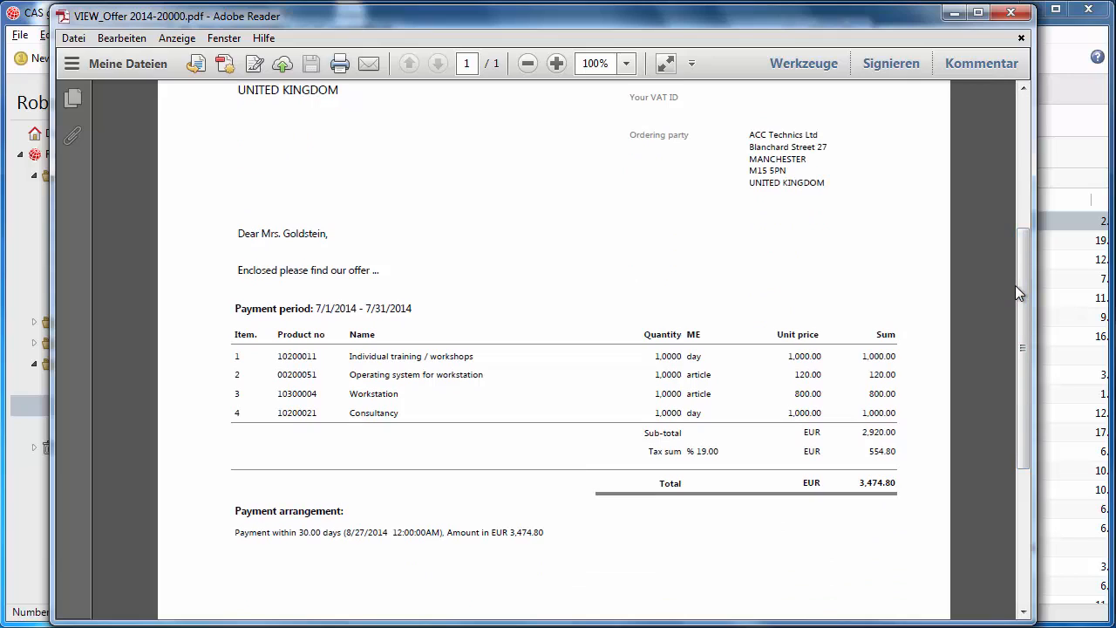
click(1010, 12)
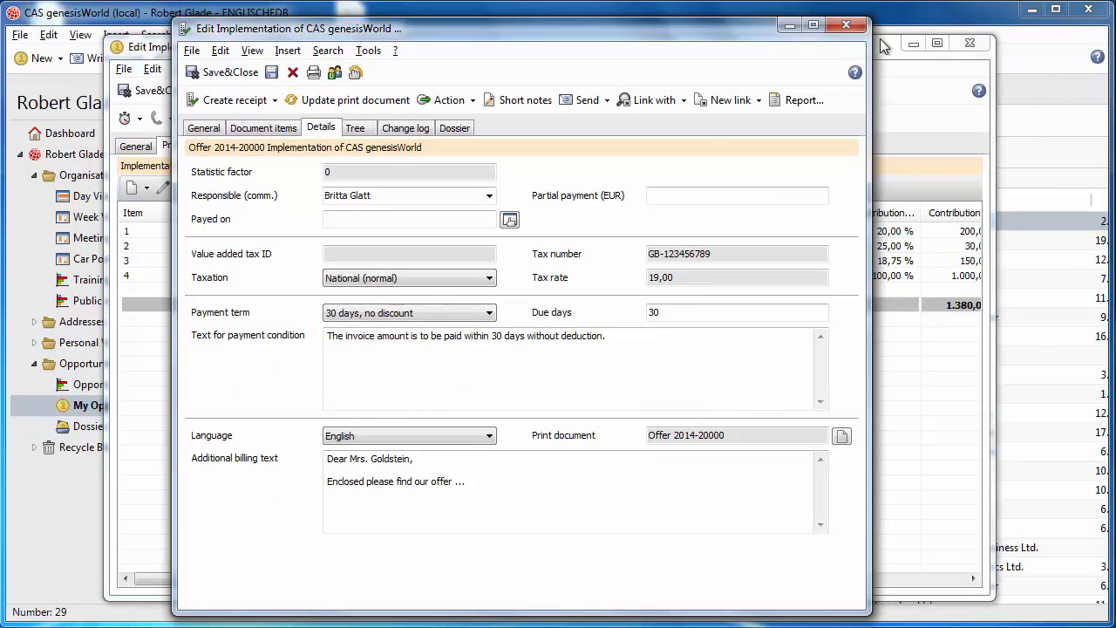
Step: Remove the different recipient from the offer and update its print document
click(214, 130)
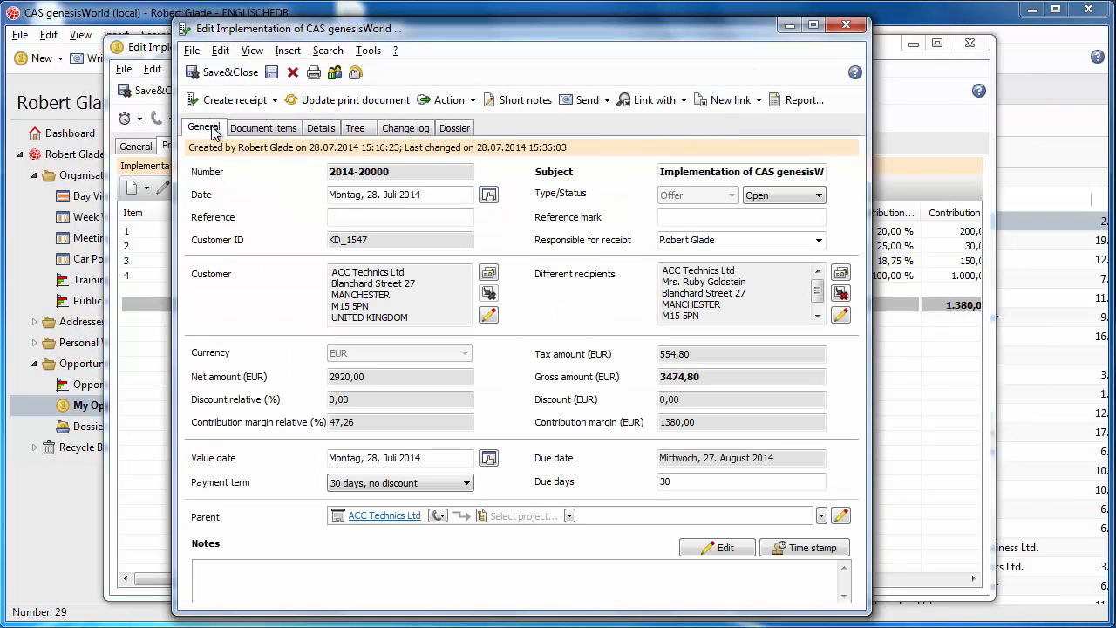
click(841, 293)
click(624, 356)
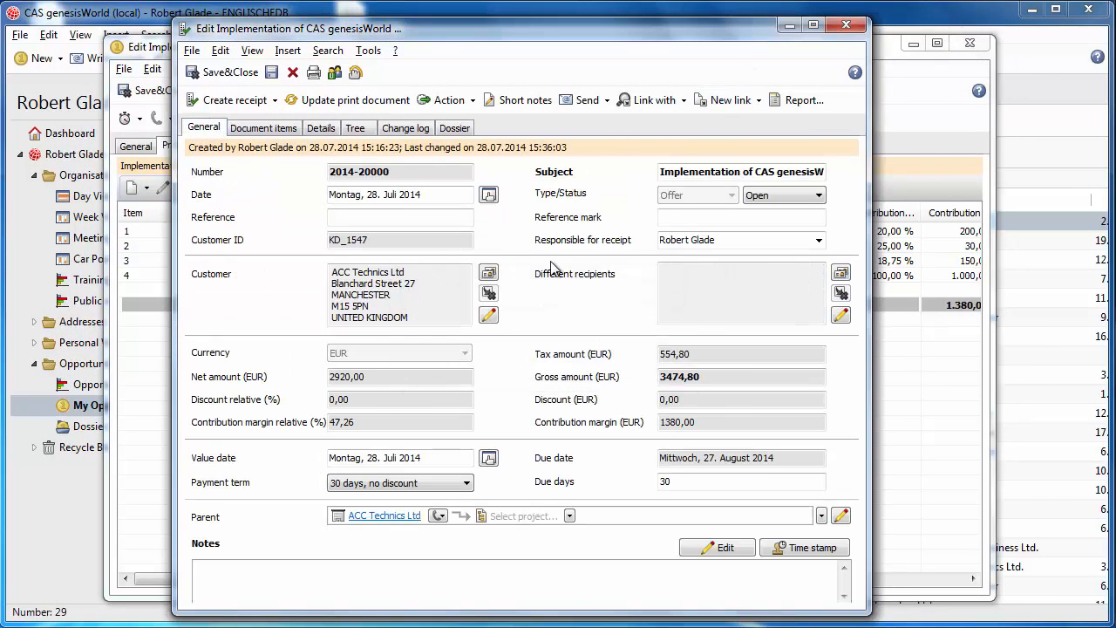
click(372, 105)
click(621, 366)
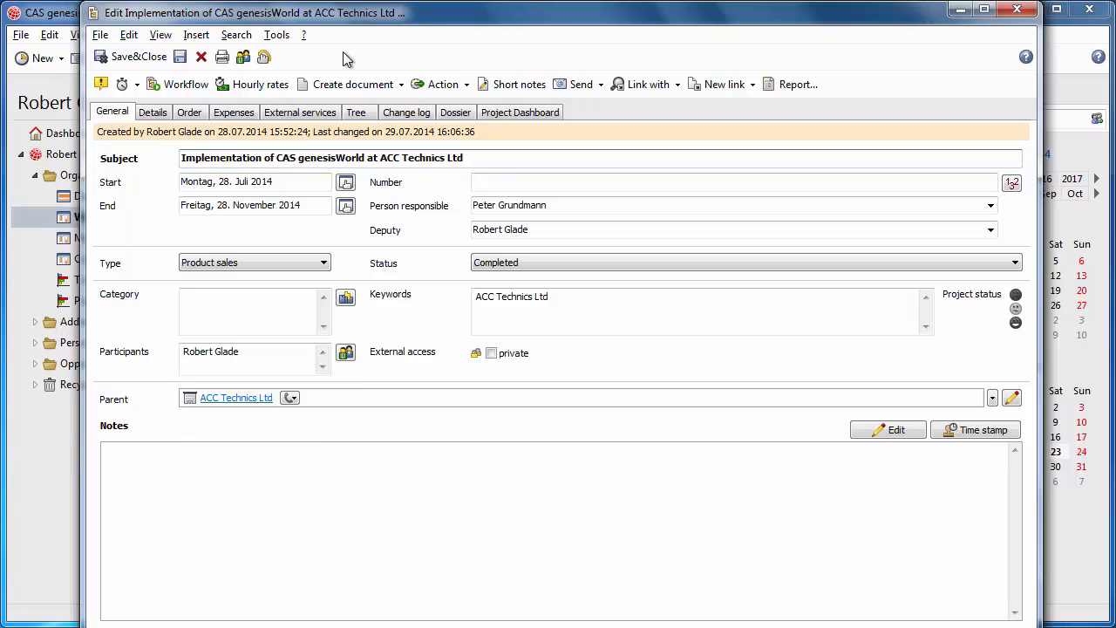
Step: Review the project's billing details and its order items
click(153, 114)
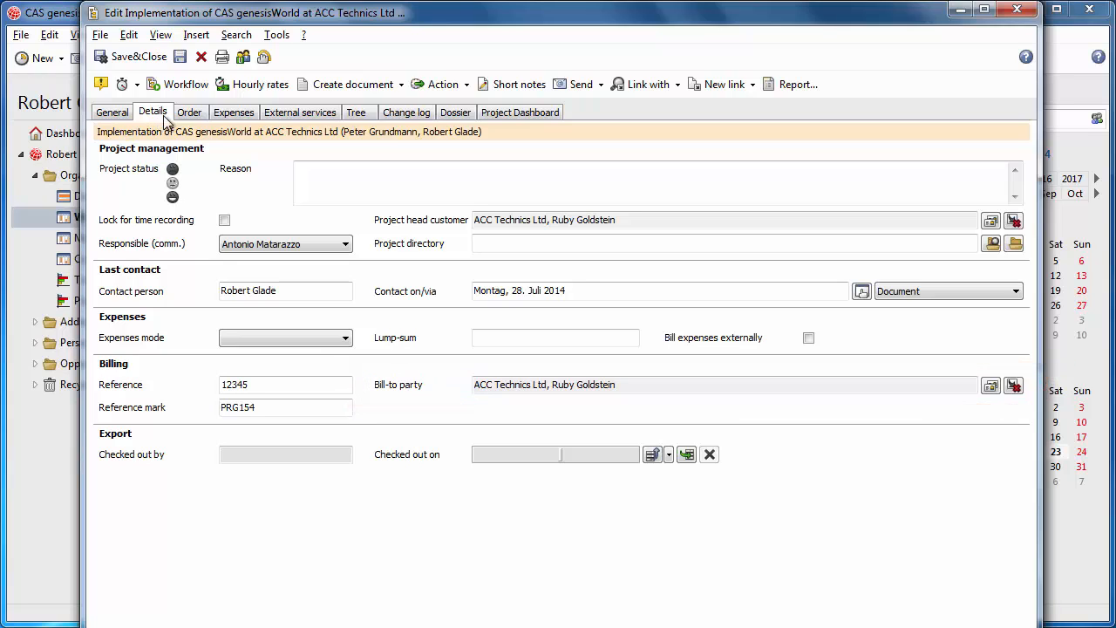
click(190, 118)
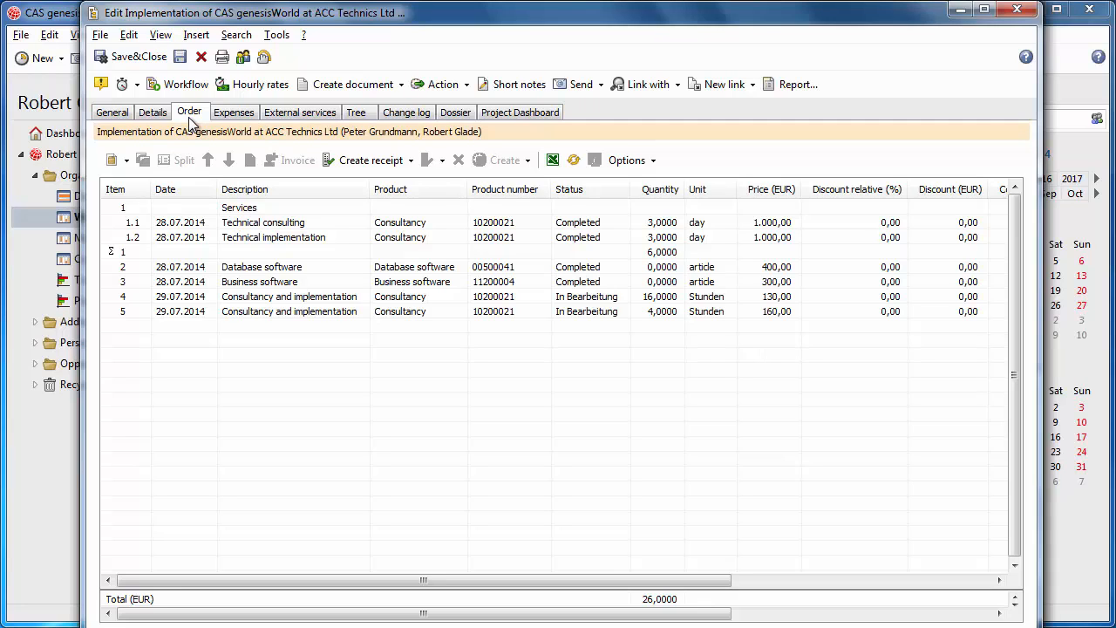
Step: Enable the display of buttons to create items for external services, expenses and time records in the Time records report template
click(796, 83)
click(290, 407)
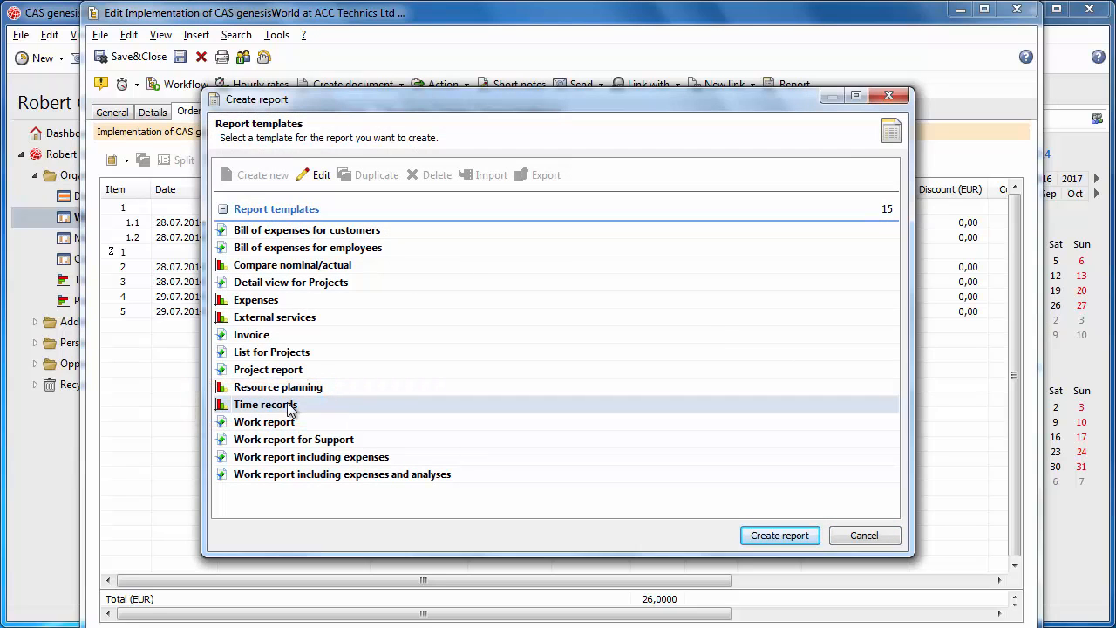
right_click(290, 406)
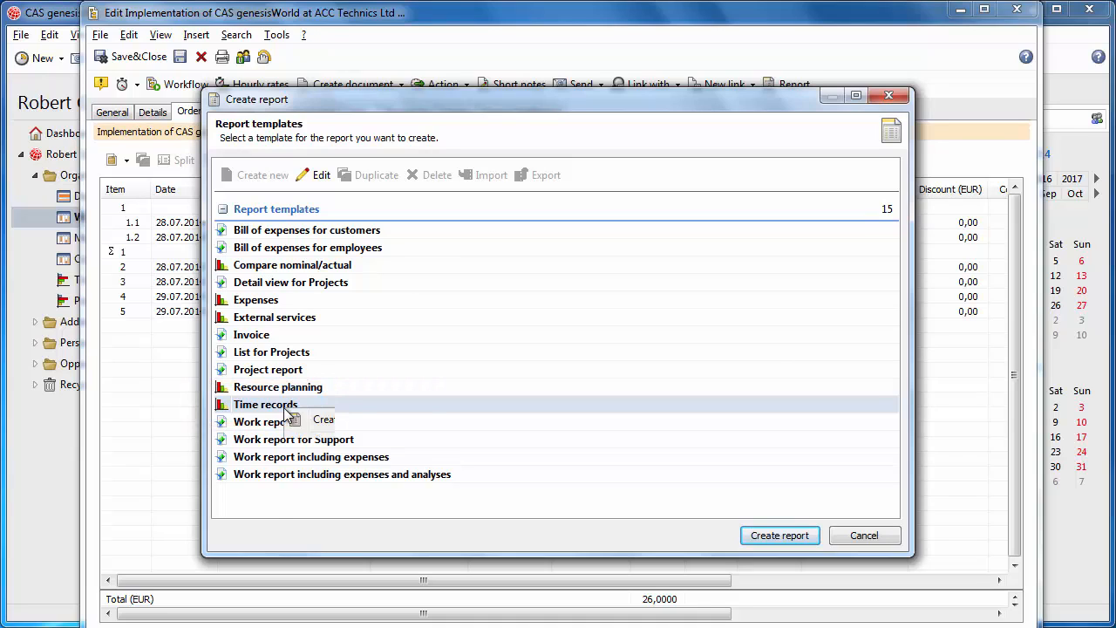
click(321, 446)
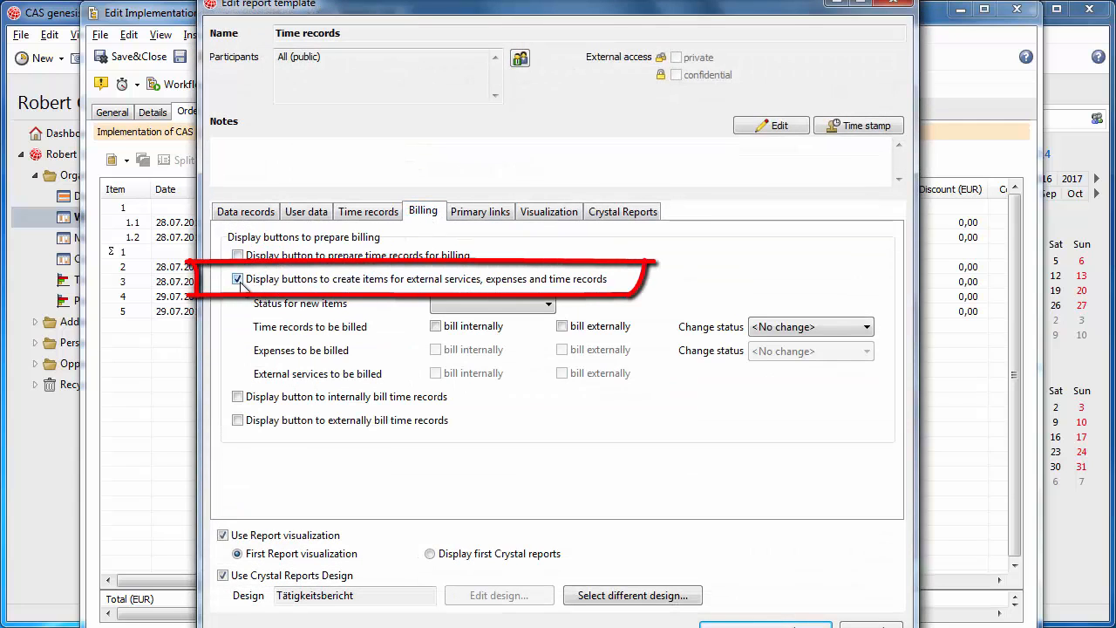
click(767, 625)
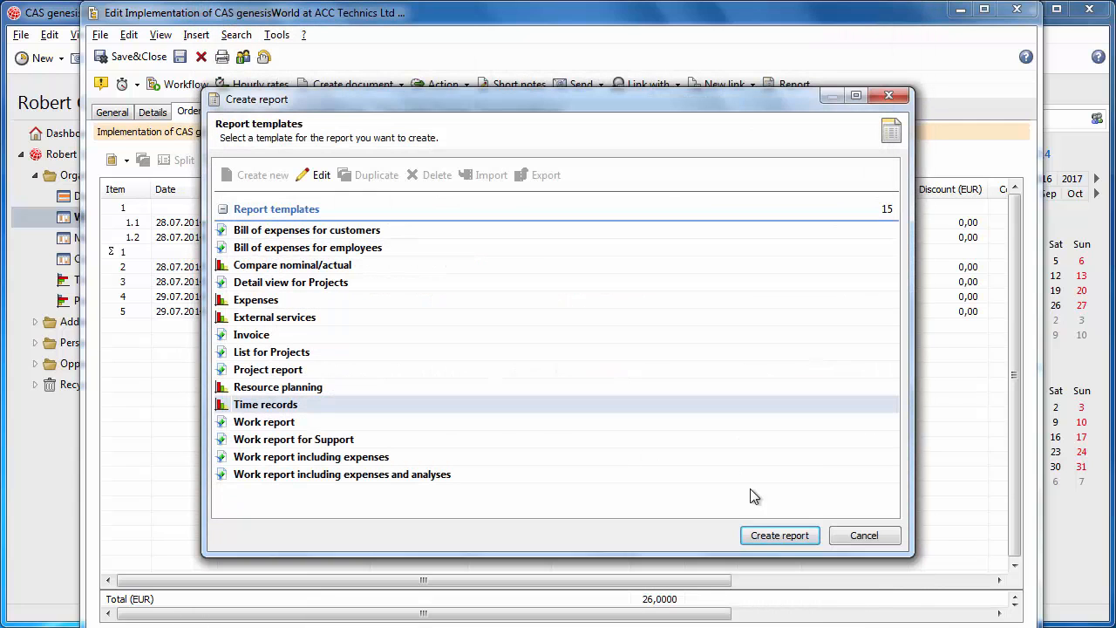
Step: Create the Time records report for the project, check its billing options and close the report
click(769, 533)
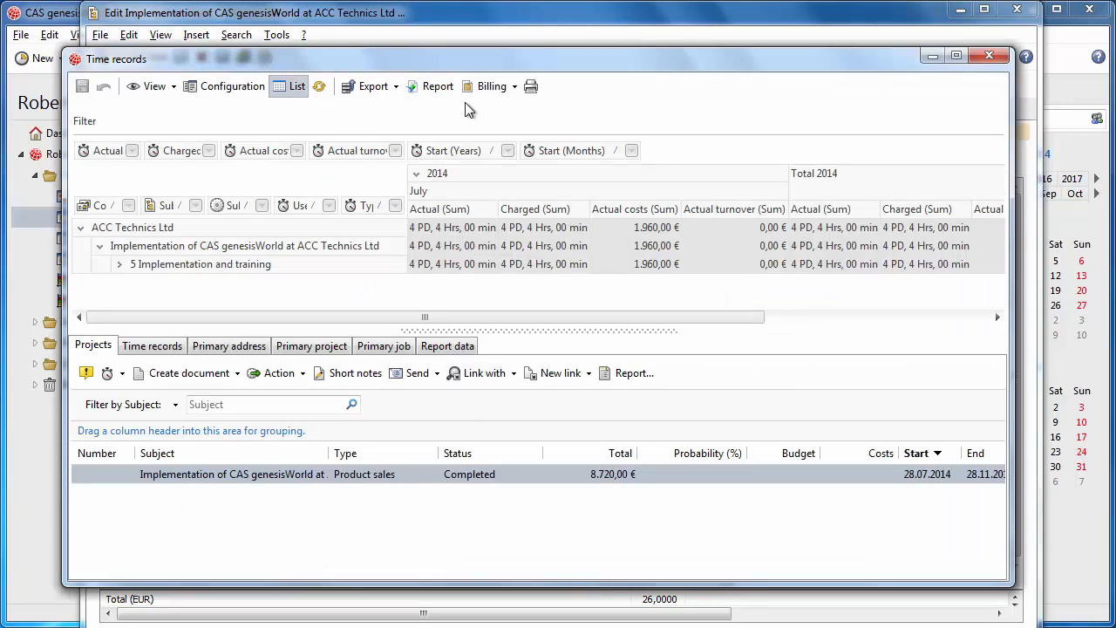
click(492, 85)
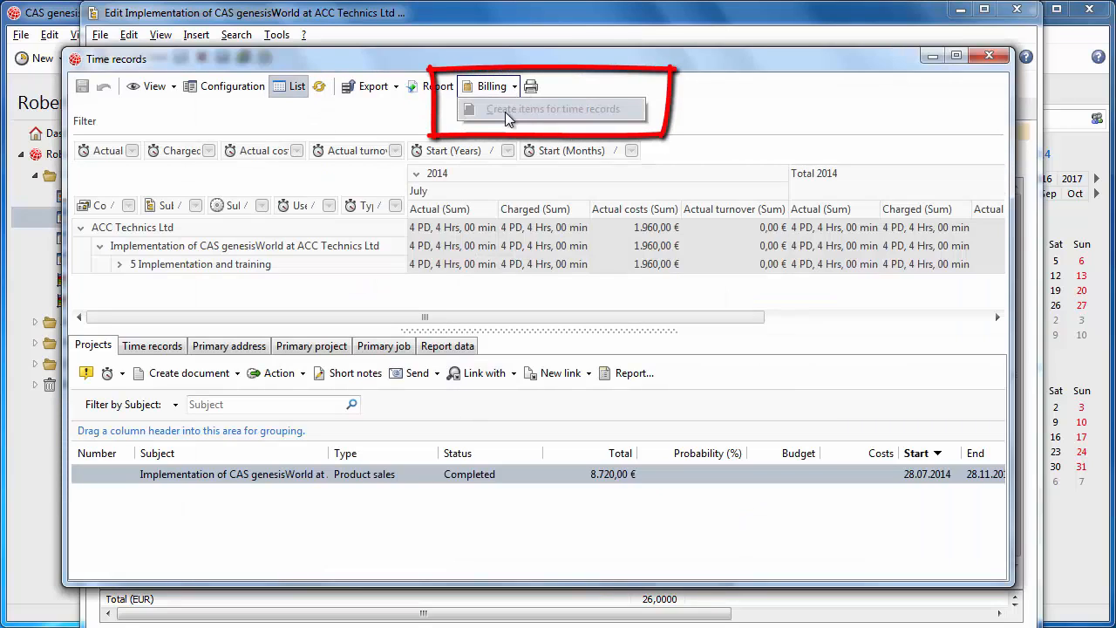
click(989, 55)
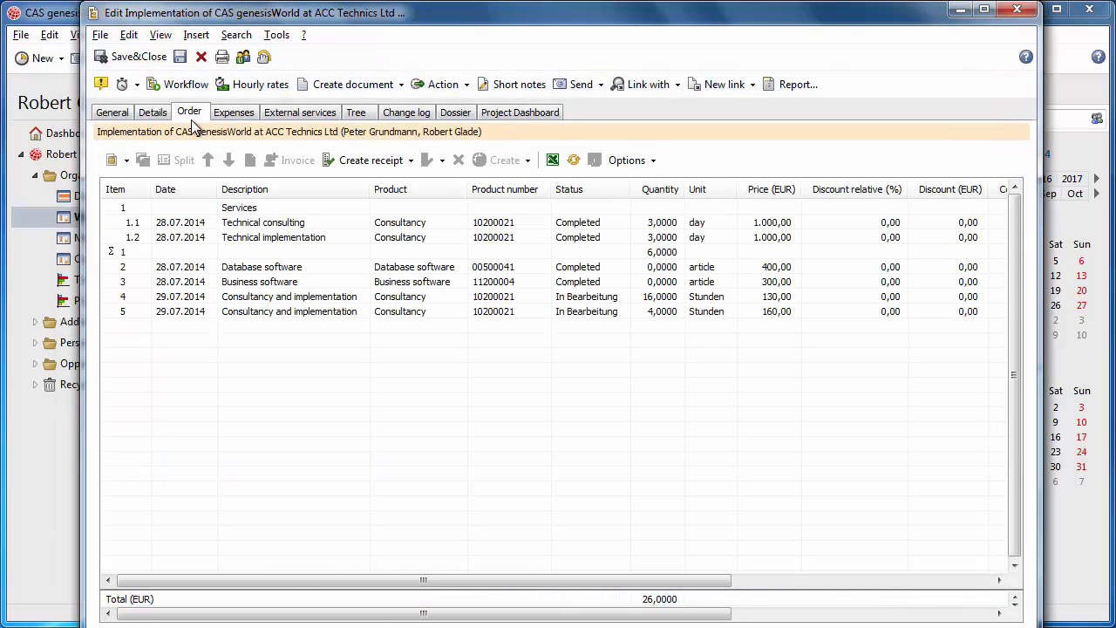
Step: Create a receipt of type Invoice from the project's order items
click(411, 164)
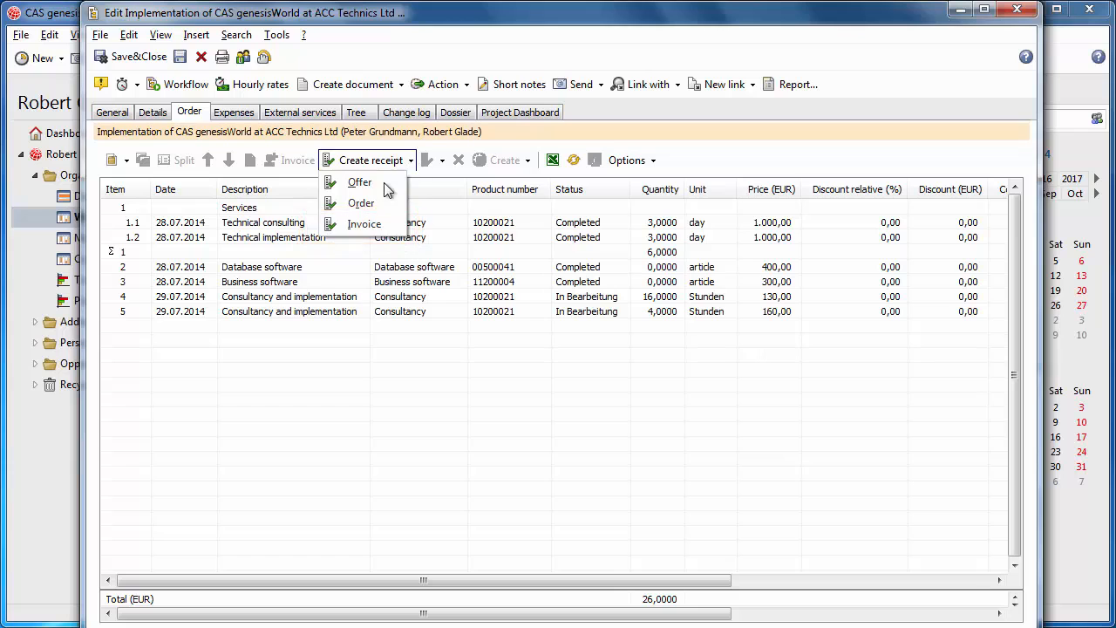
click(377, 225)
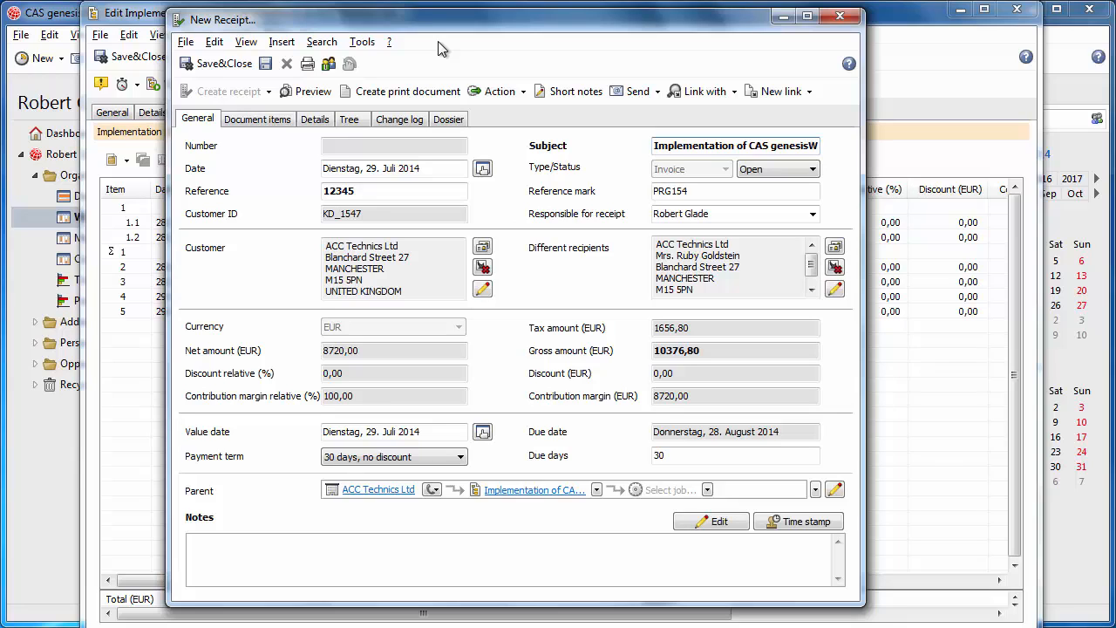
Step: Review the invoice's document items and the time records assigned to item 4, Consultancy, then close the item
click(261, 125)
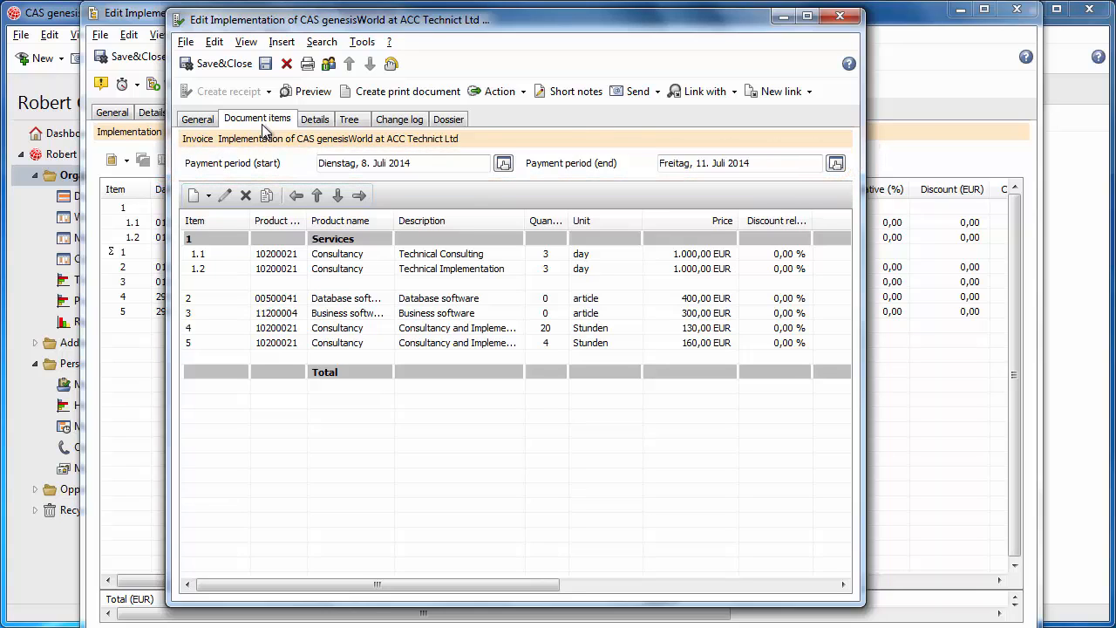
click(333, 330)
double_click(333, 332)
click(441, 80)
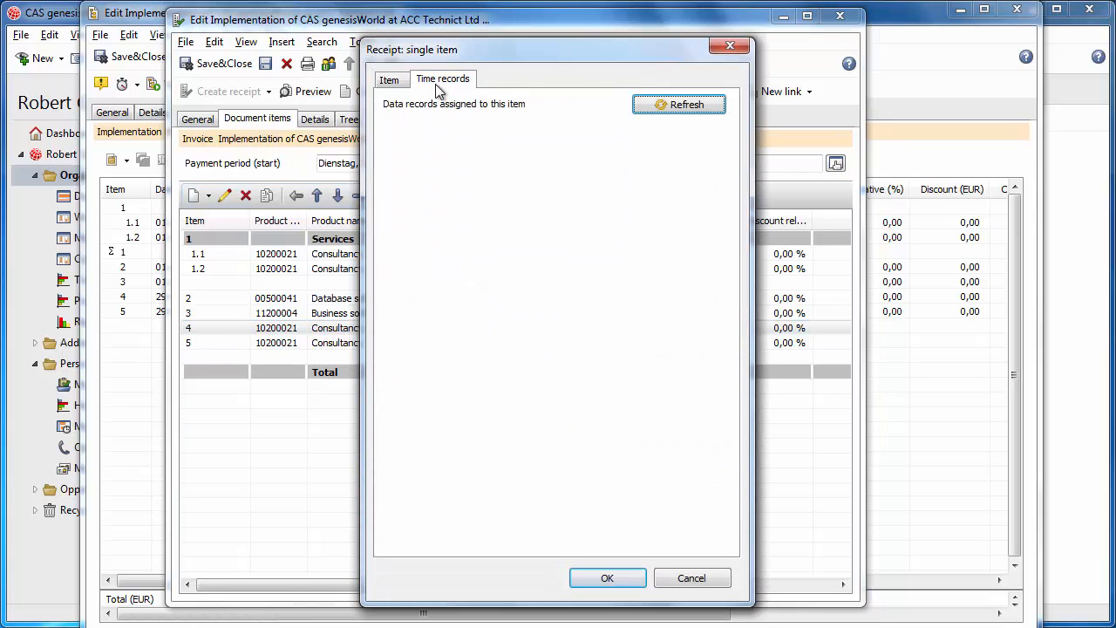
click(448, 173)
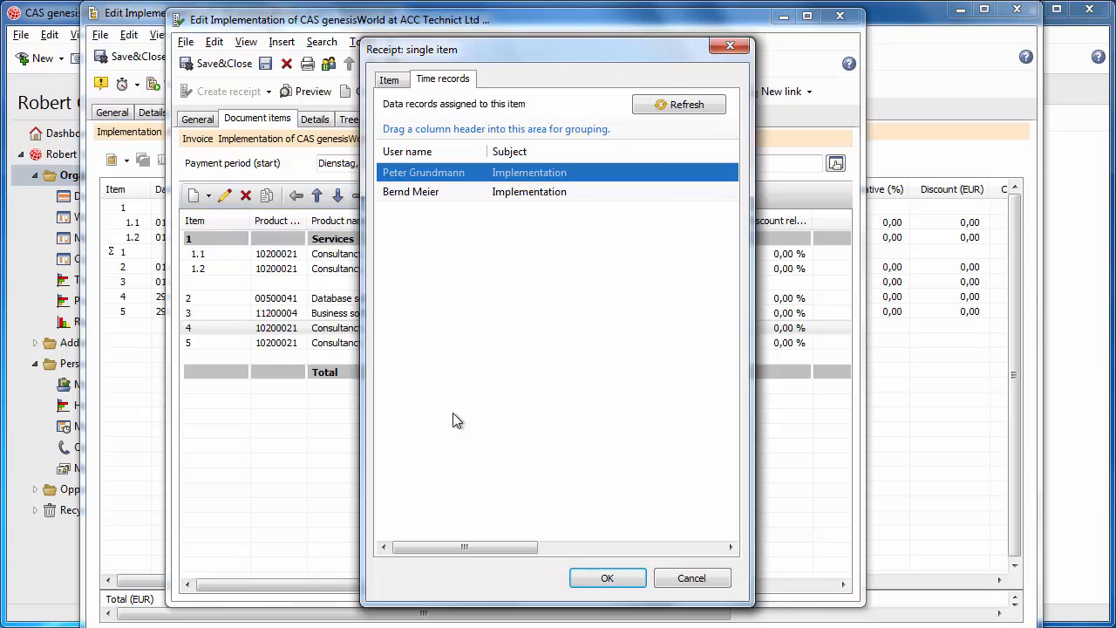
drag(477, 552, 614, 556)
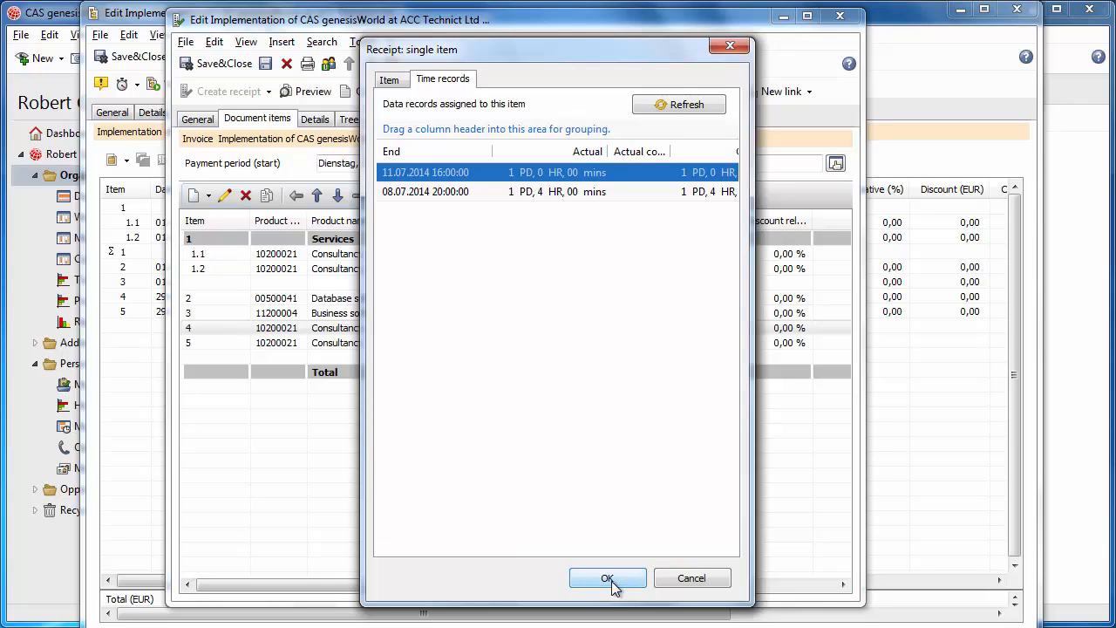
click(612, 579)
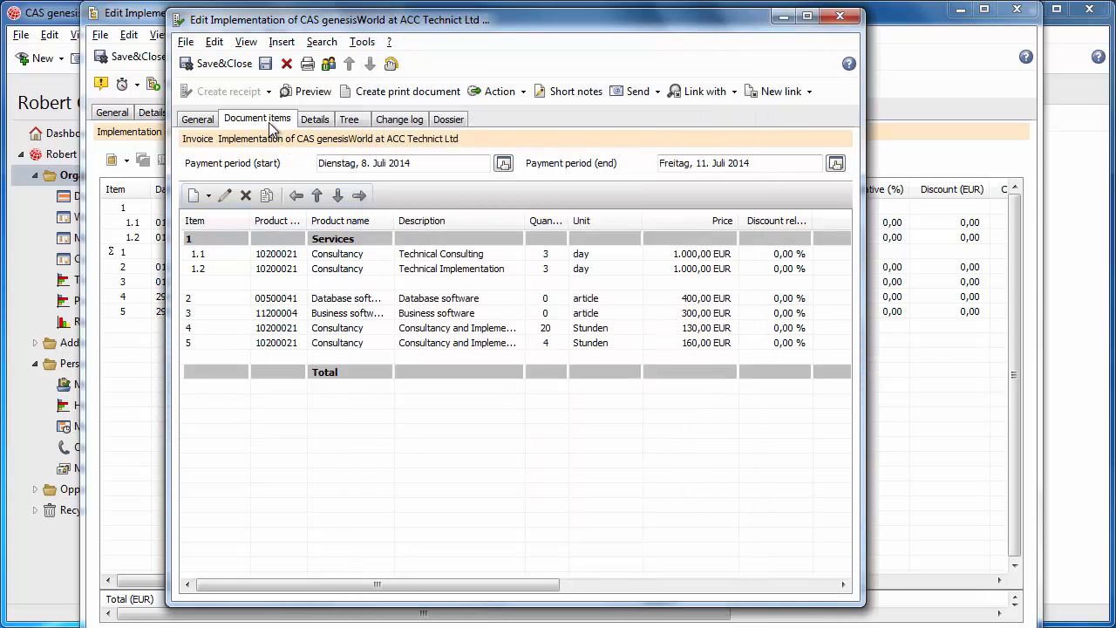
Step: Enter a salutation to the customer's contact followed by "..." as the invoice's additional billing text
click(316, 122)
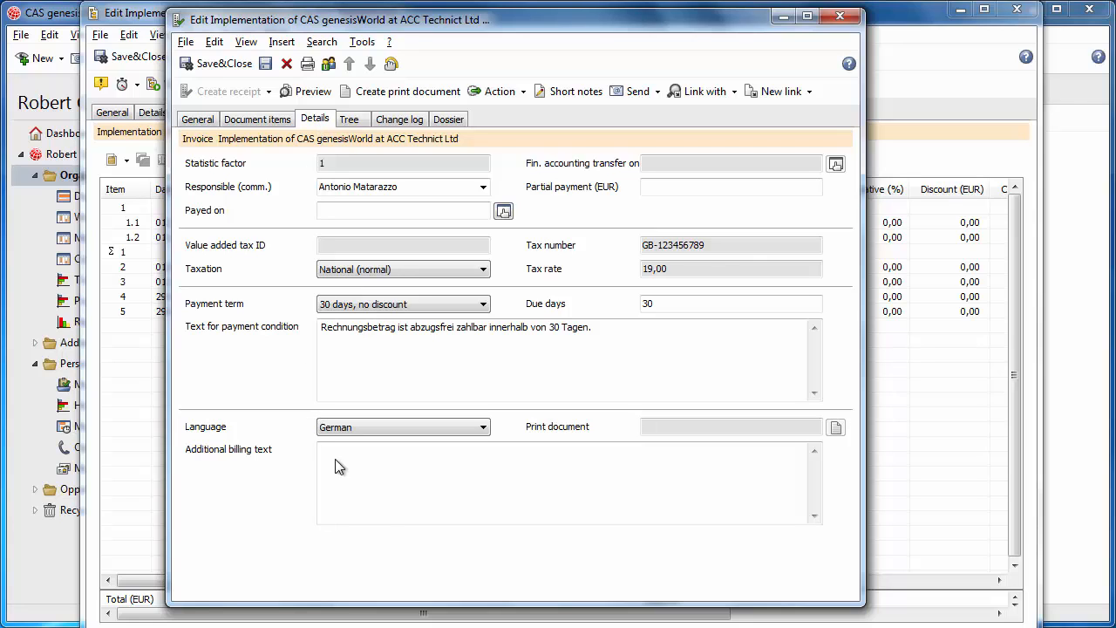
click(375, 490)
text(Dear Mrs. Goldberg,  )
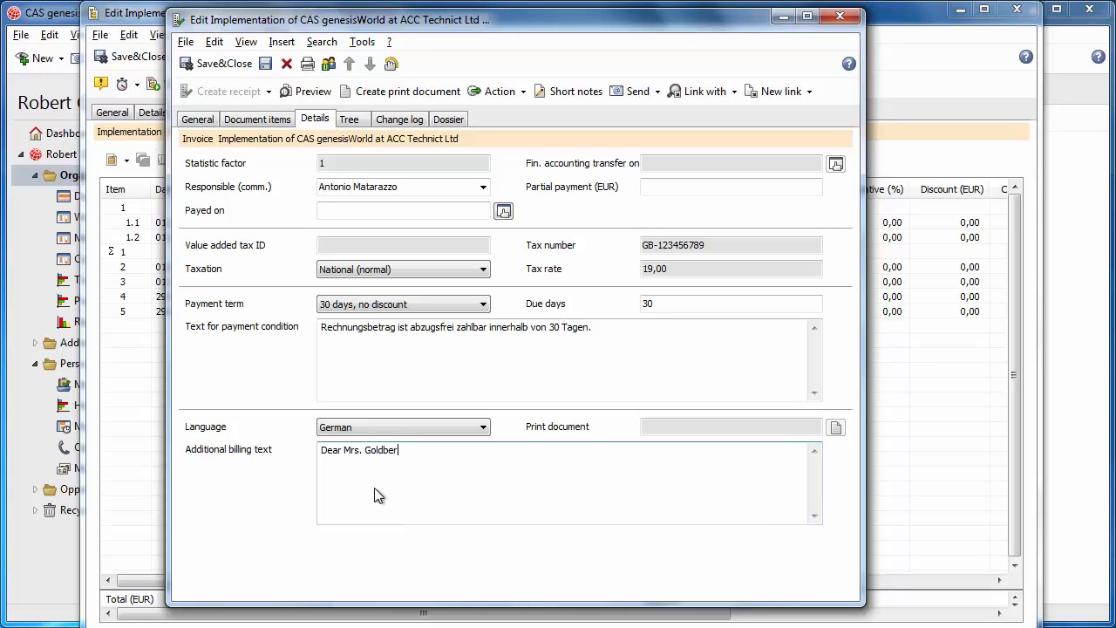
text(...)
click(318, 123)
Step: Create the invoice's print document, read through the PDF to the work report, and save and close the invoice
click(392, 93)
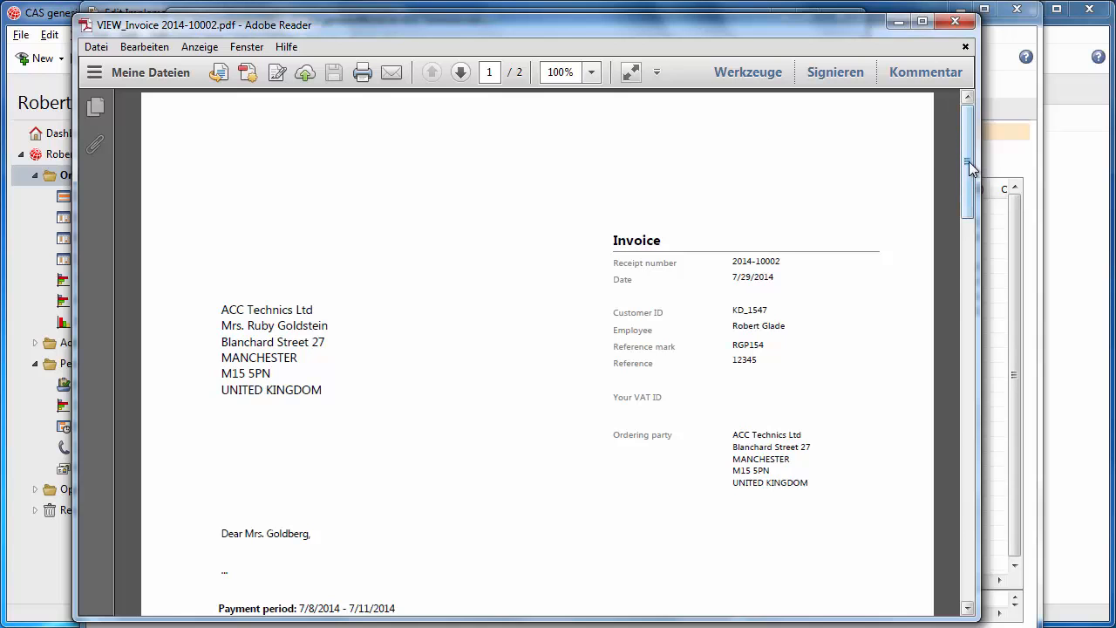
drag(969, 162, 973, 518)
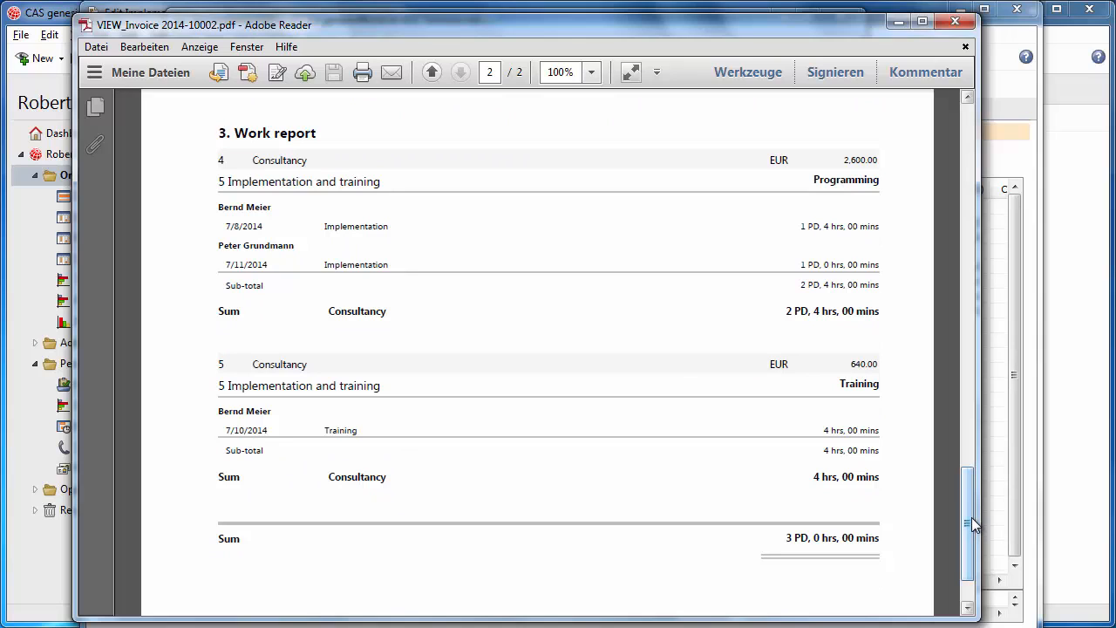
click(955, 21)
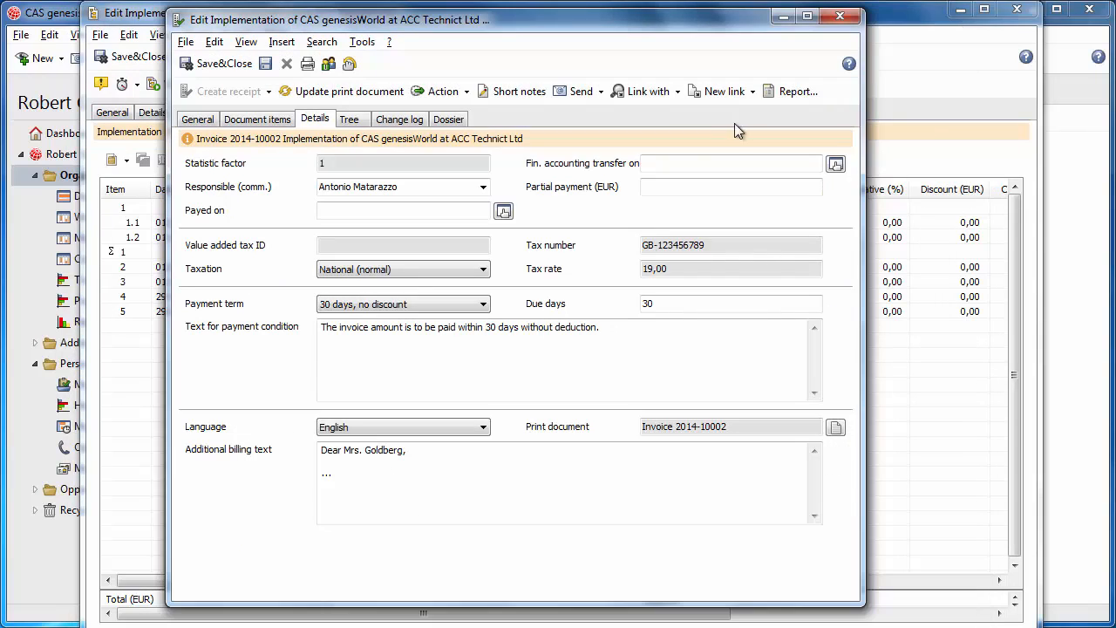
click(220, 64)
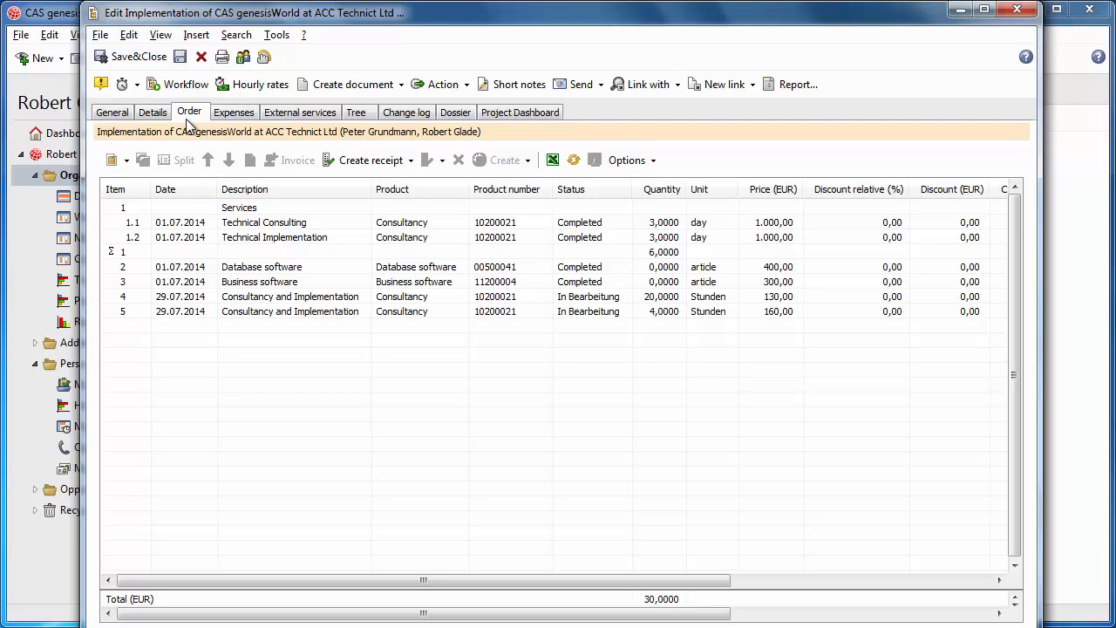
Step: Try to create another receipt from the project's already invoiced order items, then cancel adopting the items
click(410, 160)
click(374, 225)
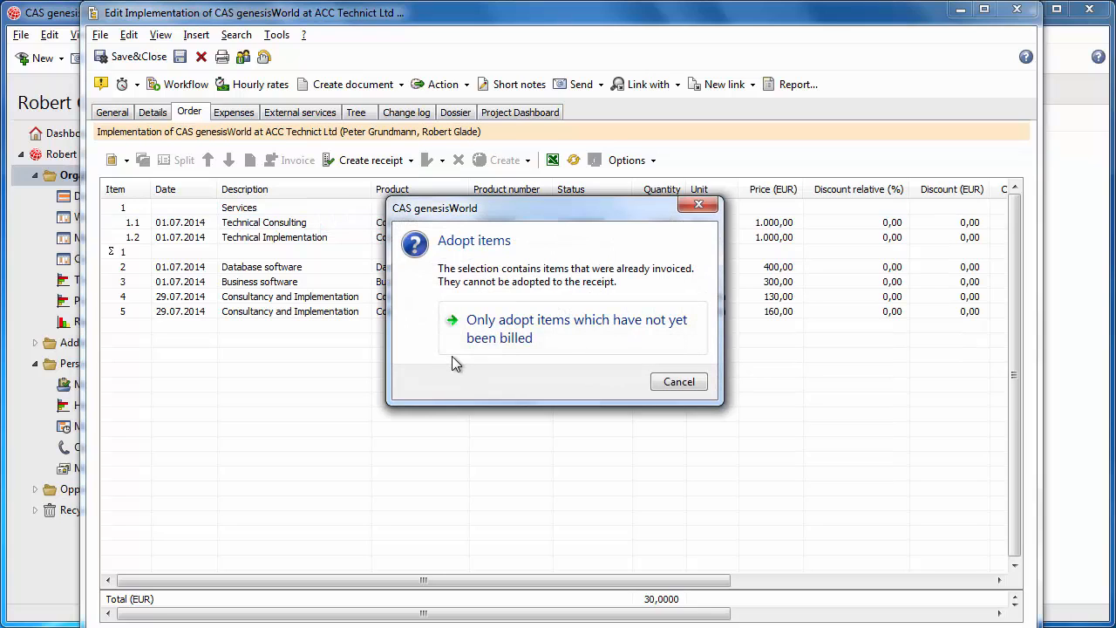
click(670, 382)
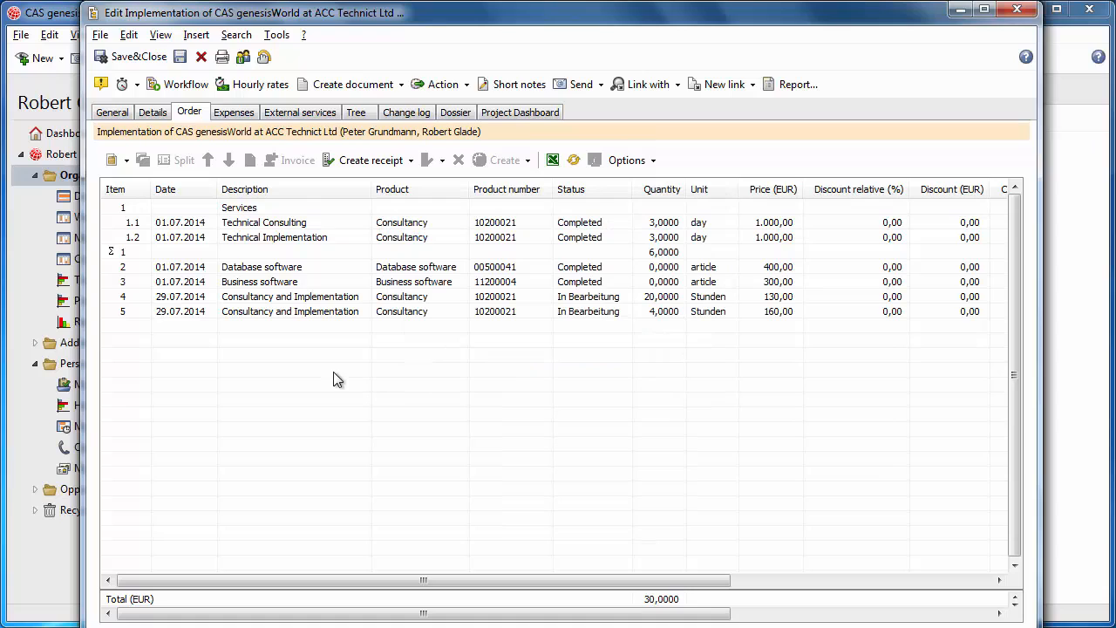
Step: Open the project's order item 4, Consultancy and Implementation, and examine its billing time records
click(250, 301)
double_click(250, 301)
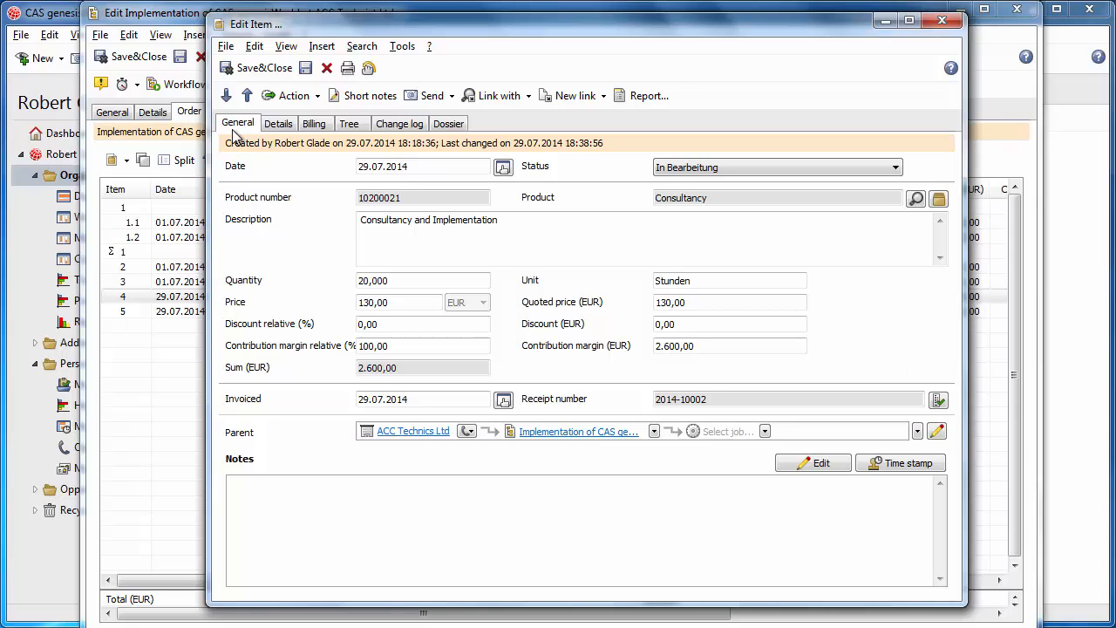
click(314, 123)
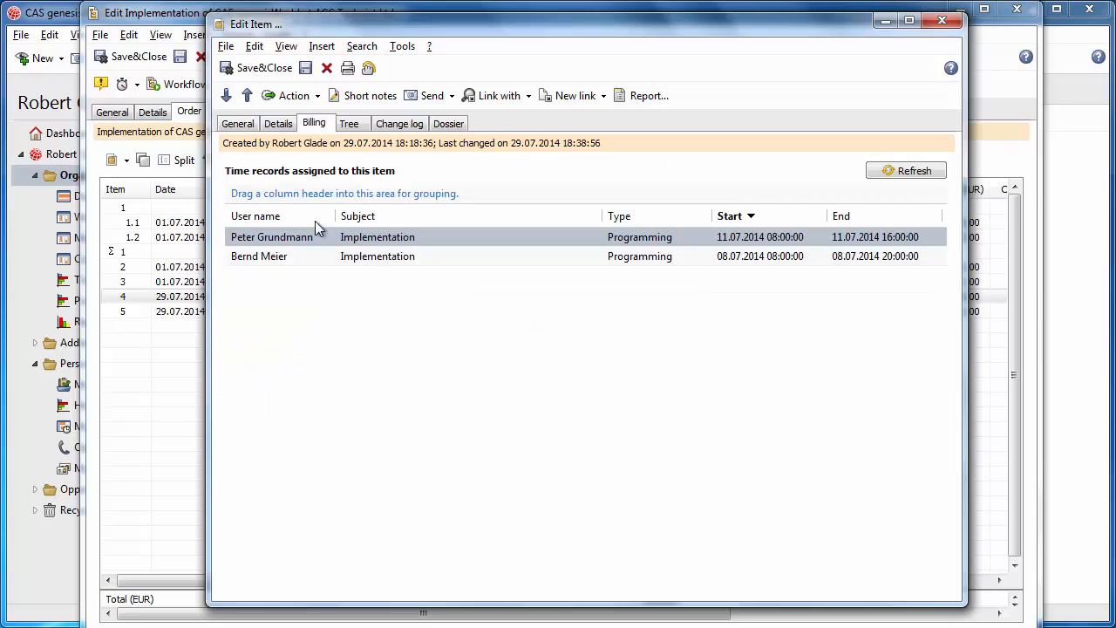
double_click(320, 231)
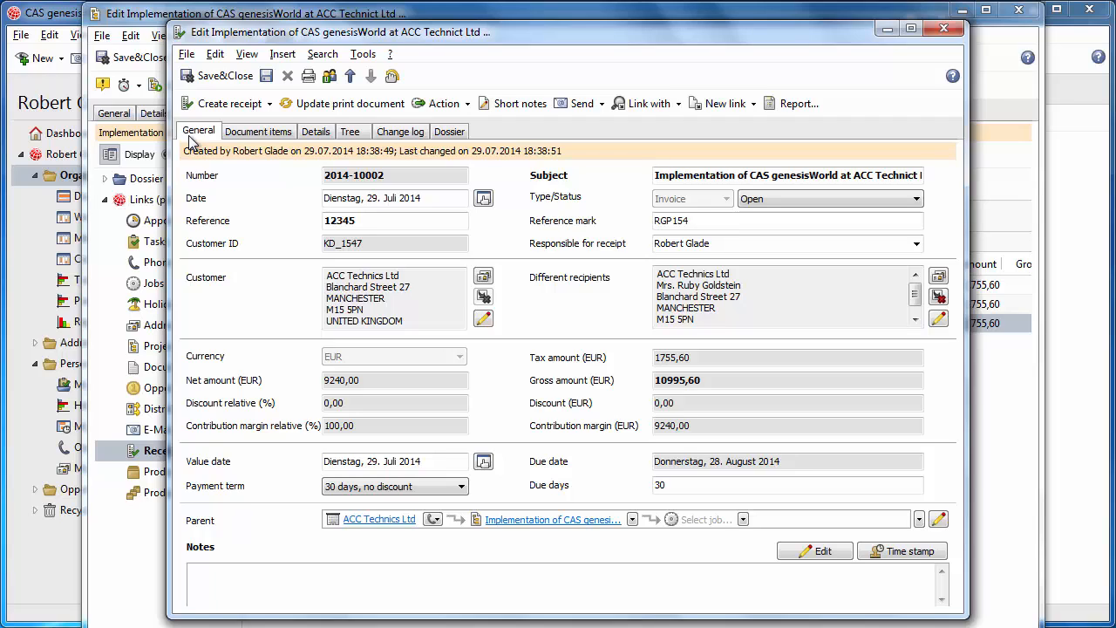
Step: Create a cancellation receipt for the invoice, removing the time records, expenses and external services from it and undoing their billing
click(272, 104)
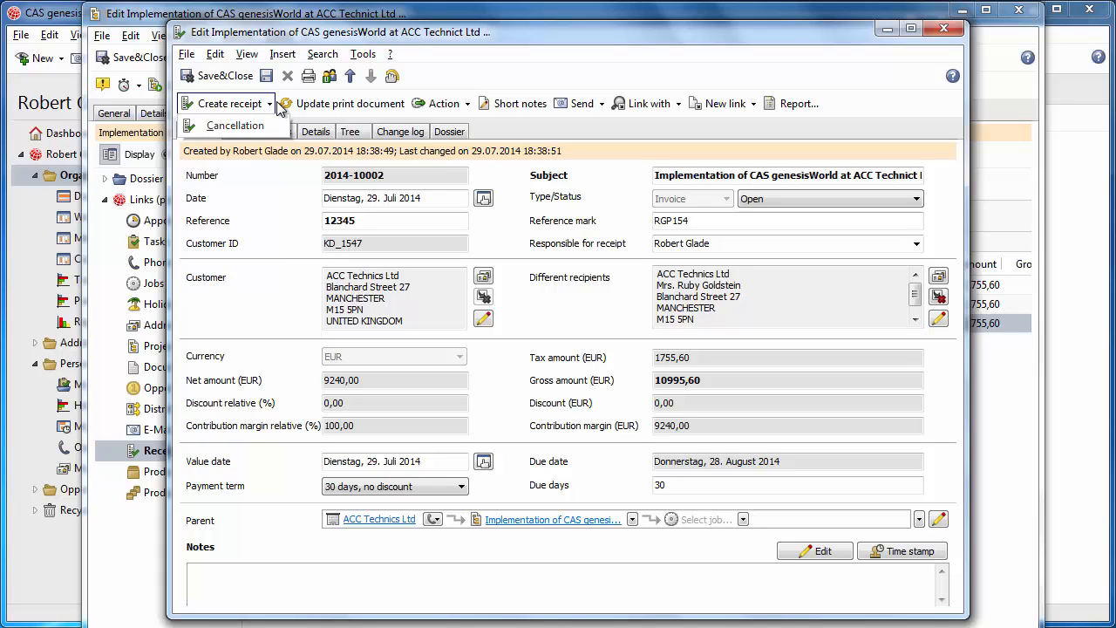
click(231, 126)
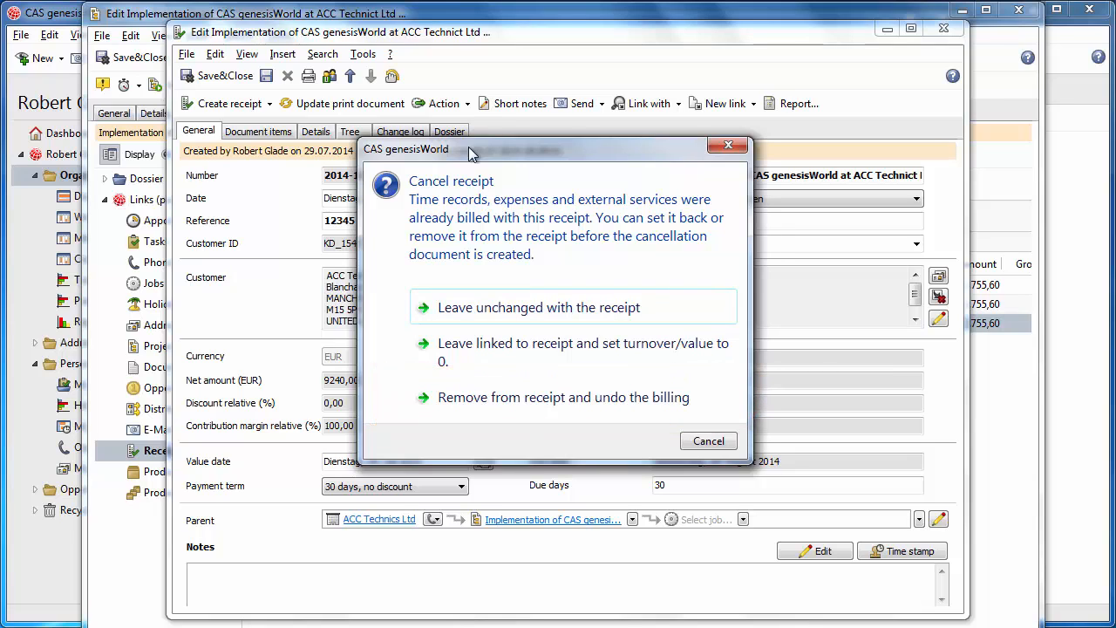
click(476, 399)
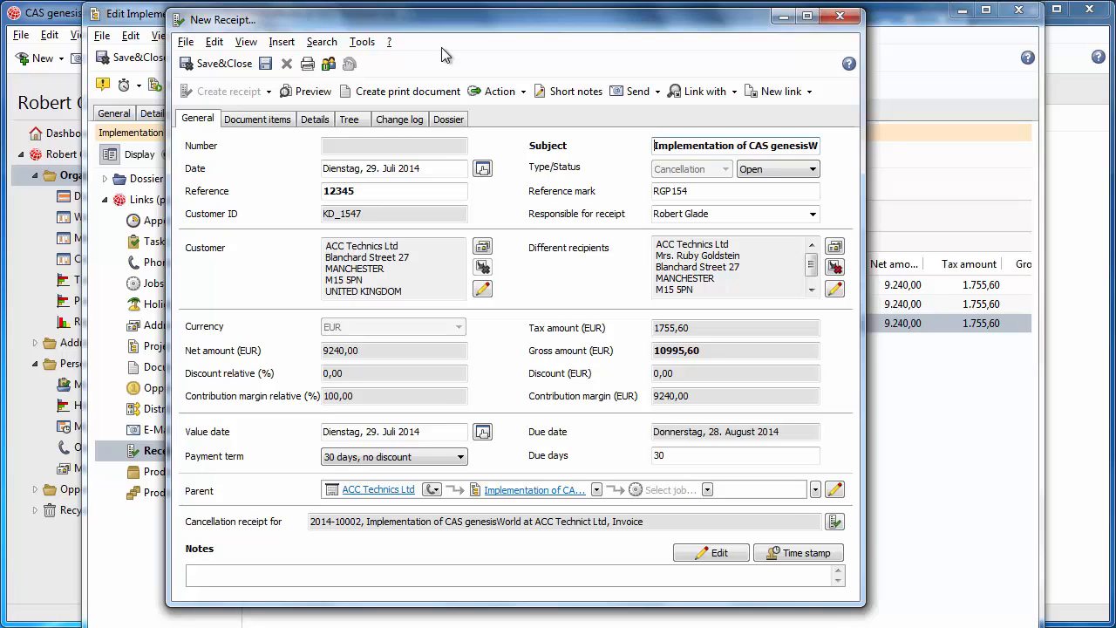
Step: Check the cancellation receipt's details, create its print document and close the PDF
click(314, 120)
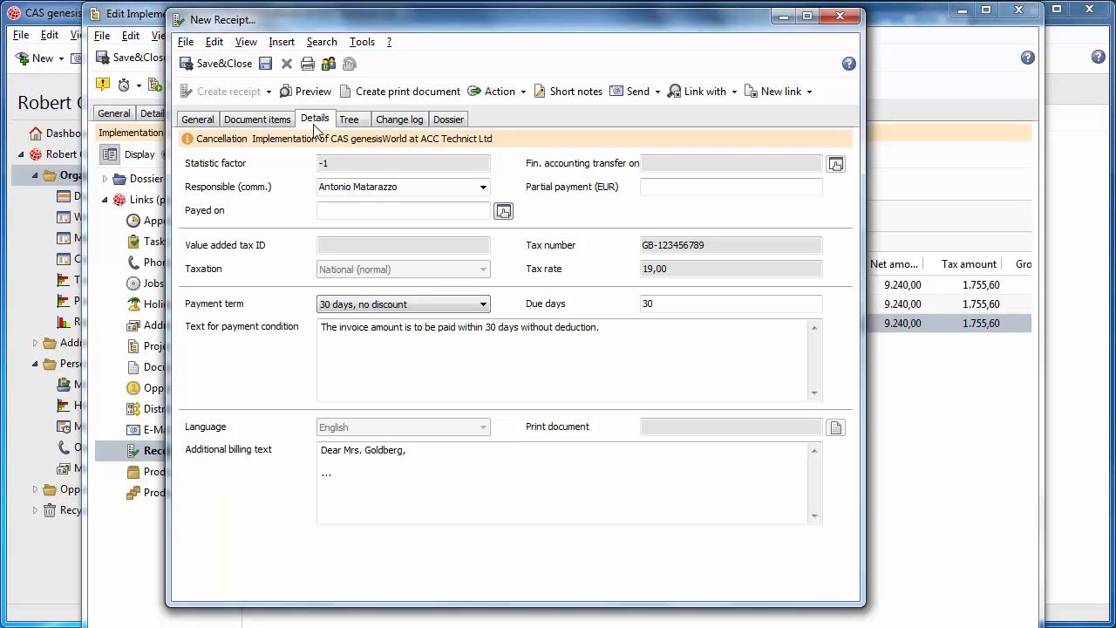
click(382, 94)
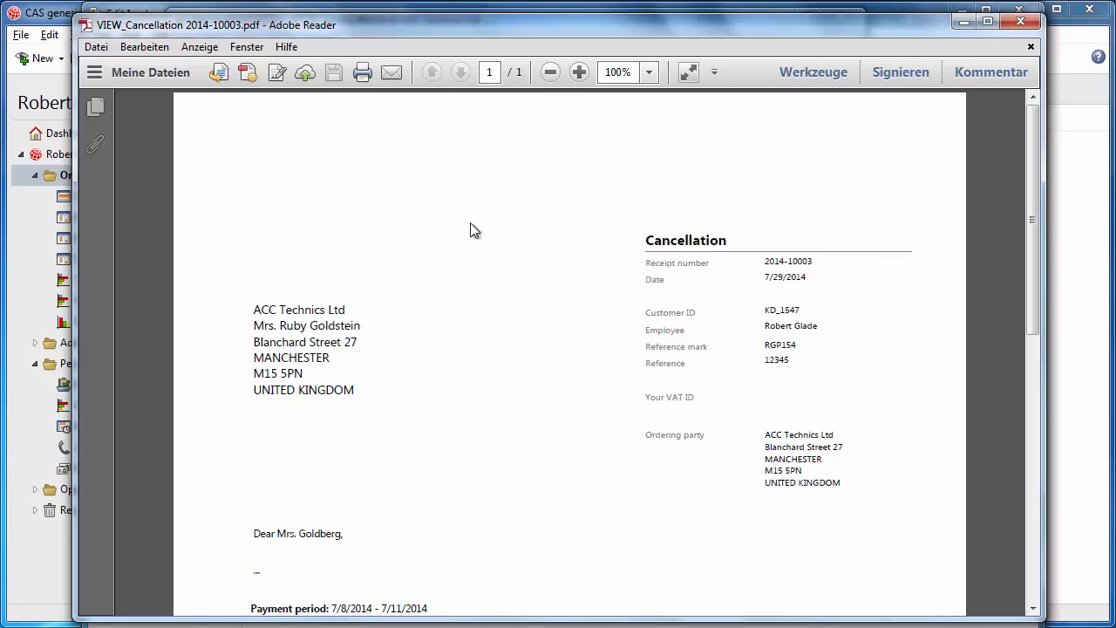
click(1019, 21)
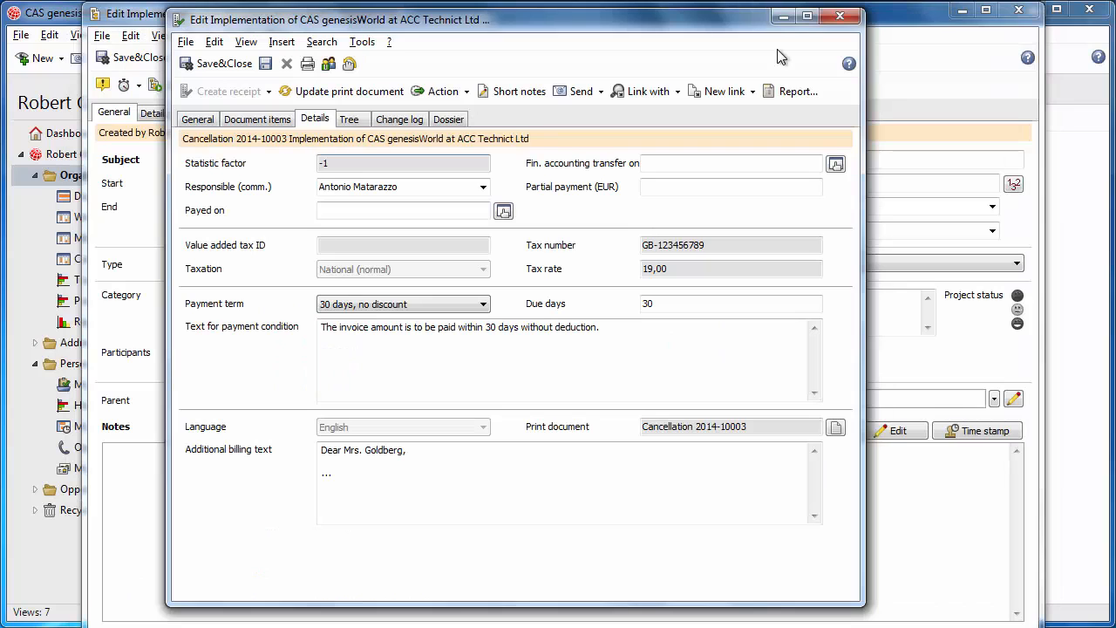
Step: Open the cancelled invoice from the cancellation receipt, check its cancellation reference and close it
click(200, 122)
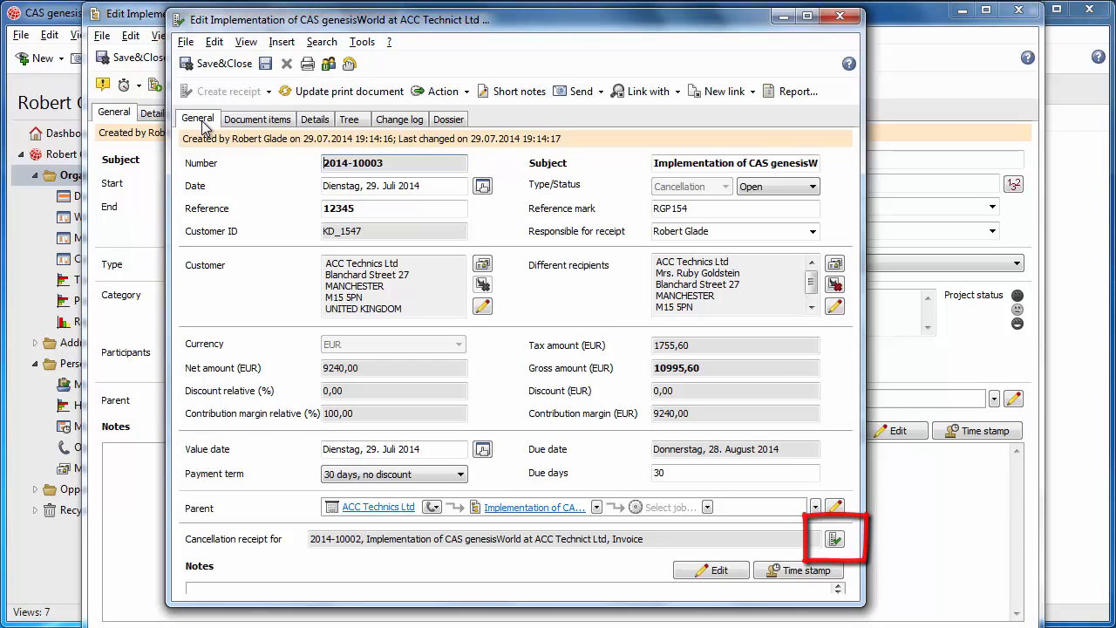
click(834, 539)
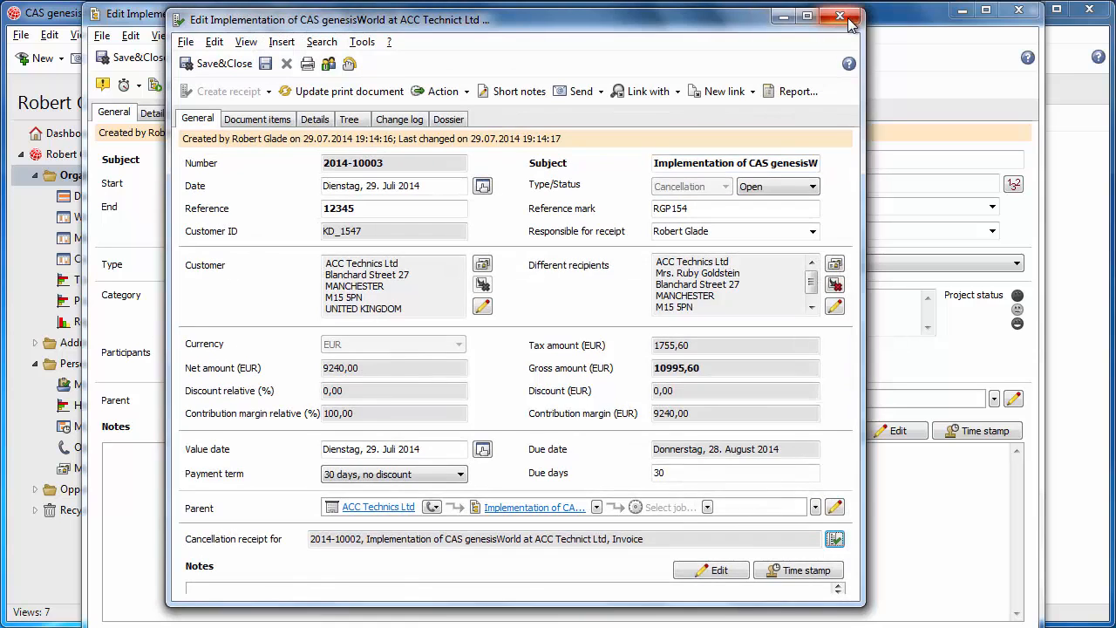
click(841, 17)
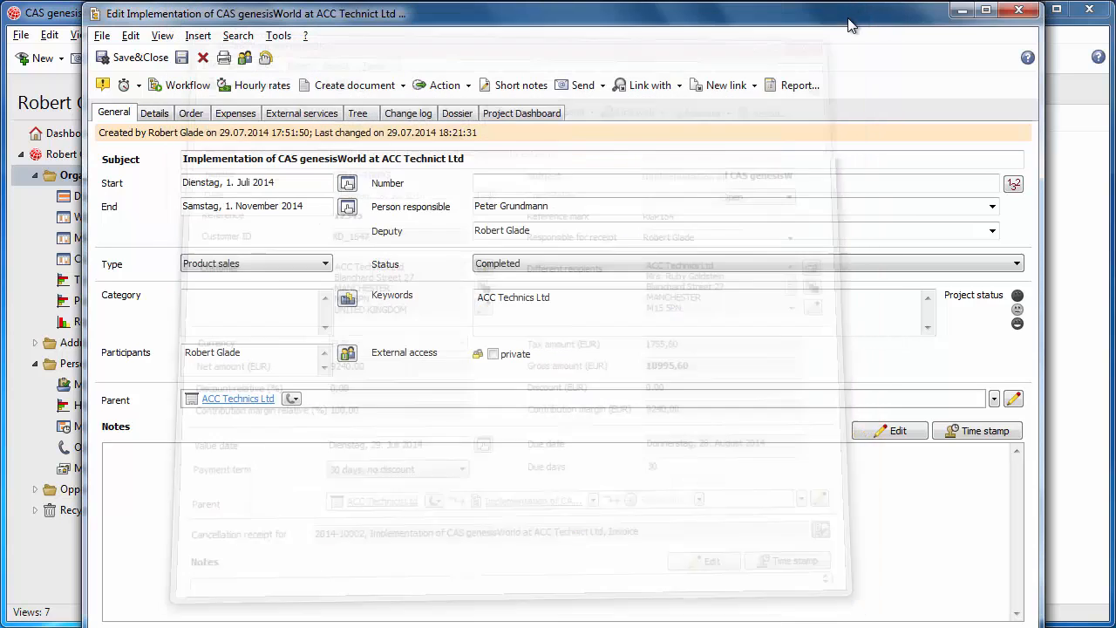
Step: Create a new receipt from the project's order items
click(191, 114)
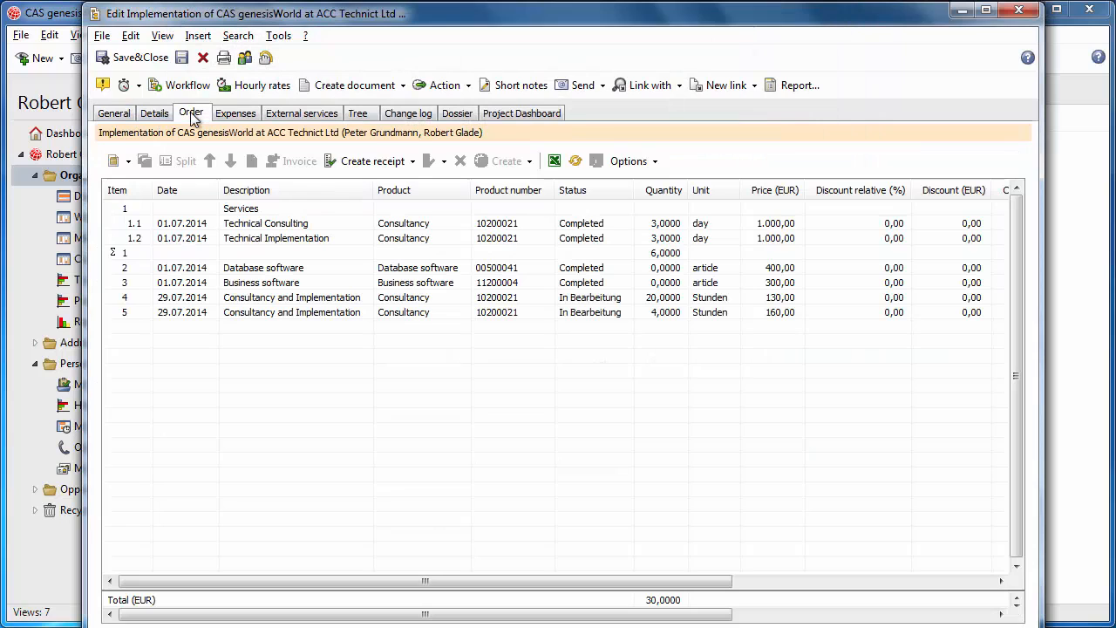
click(384, 161)
click(393, 228)
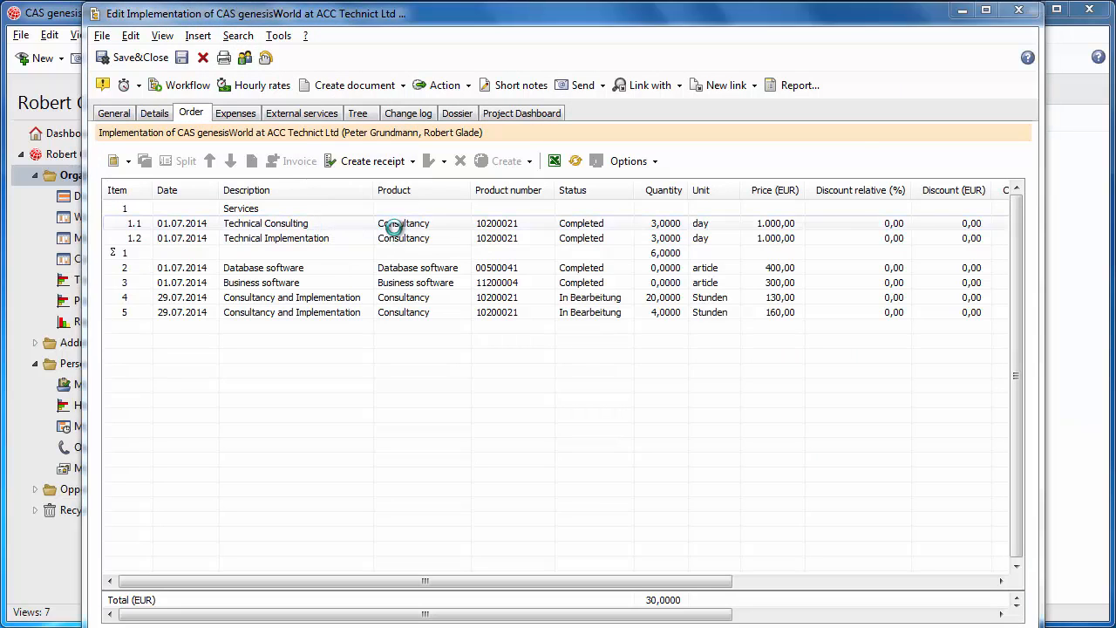